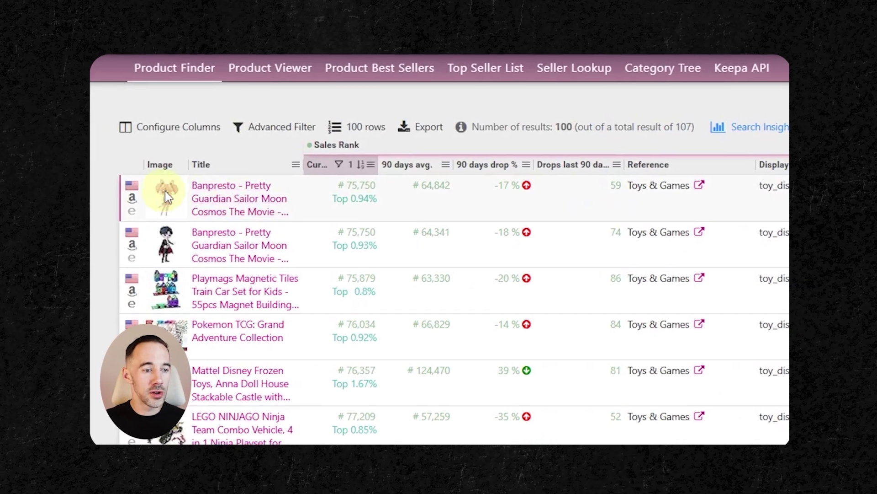
Open Keepa's Product Finder, whose current filters match 107 products
click(219, 152)
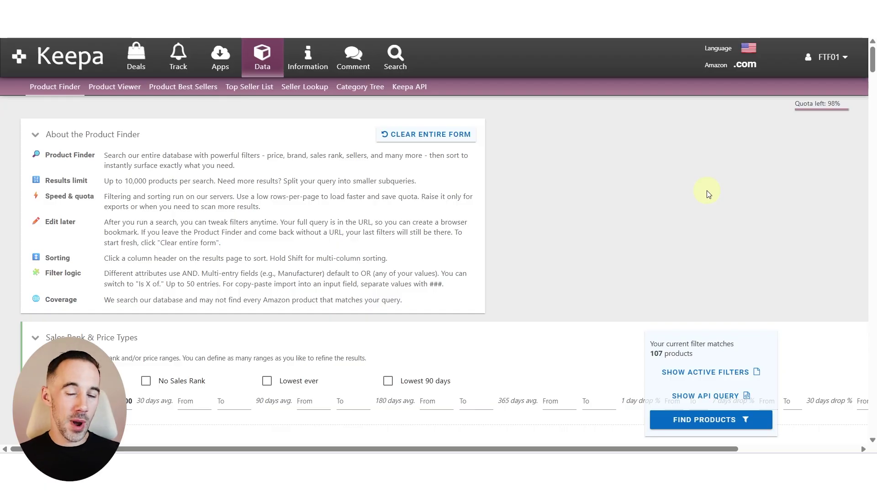
Review the Sales Rank 75000–200000, Buy Box 20–2000 and Toys & Games category filters
scroll(183, 201, down, 5)
scroll(99, 182, up, 1)
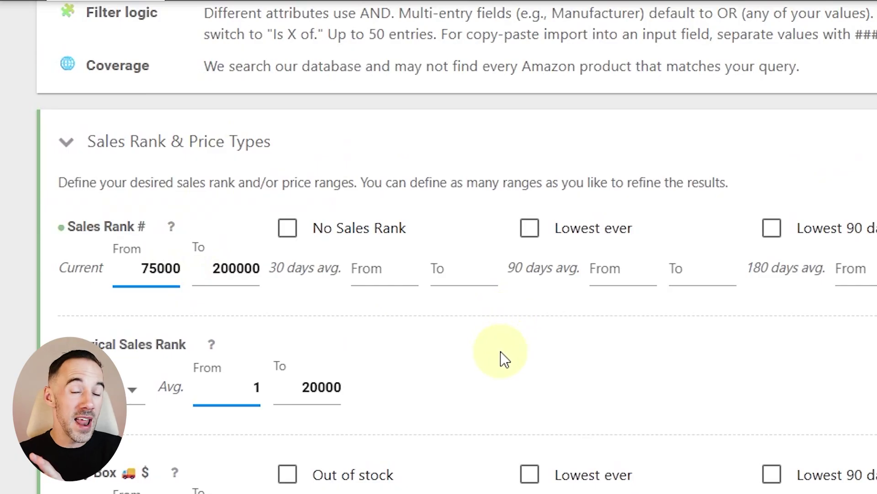
scroll(490, 357, down, 2)
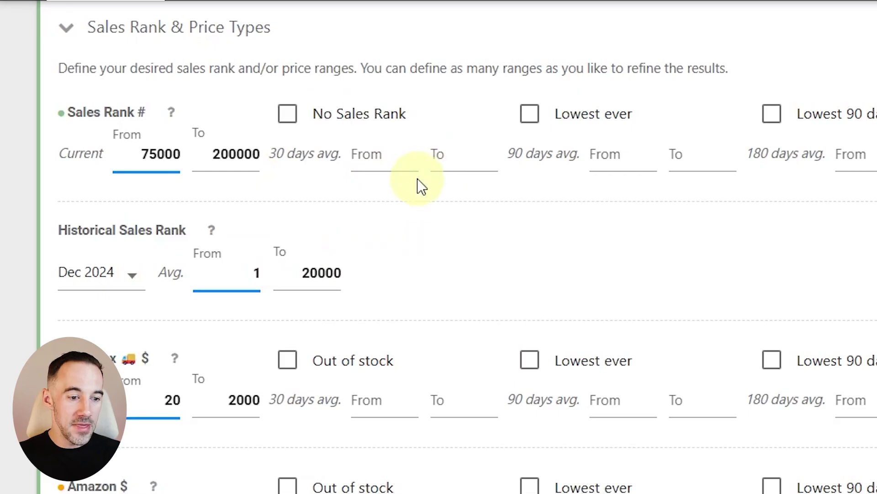
scroll(273, 330, down, 2)
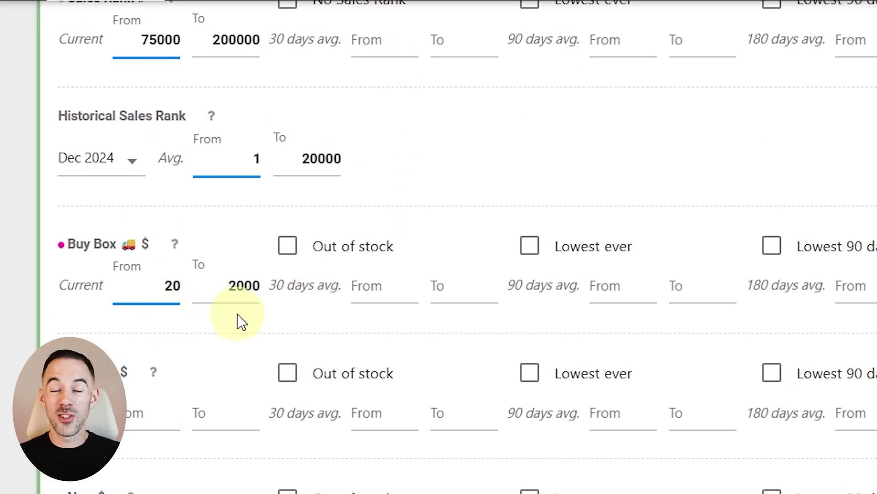
scroll(237, 320, down, 20)
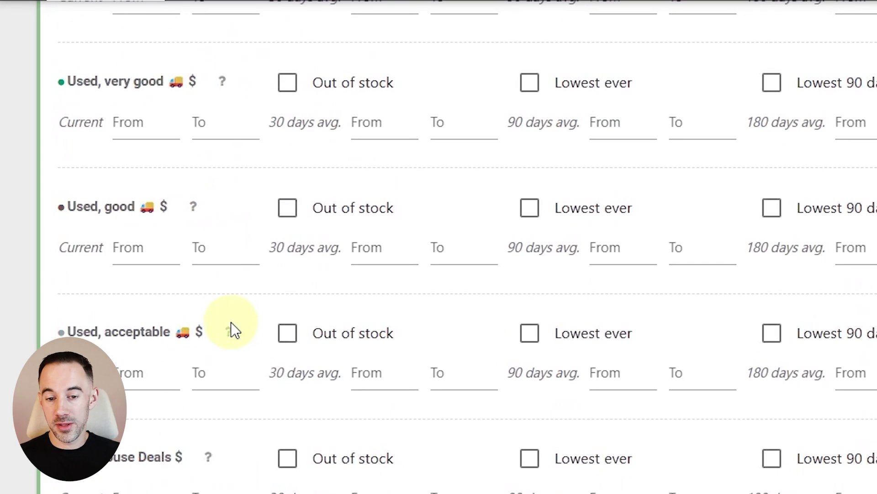
scroll(231, 322, down, 5)
scroll(196, 280, down, 2)
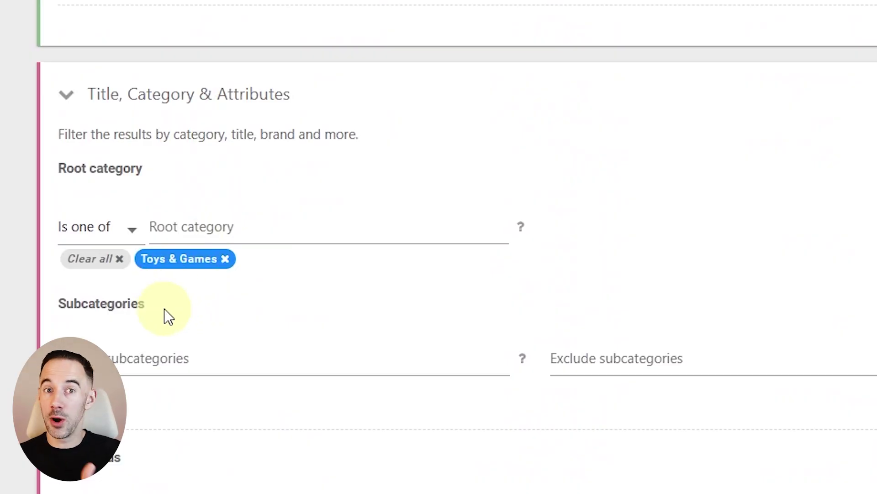
scroll(168, 316, down, 8)
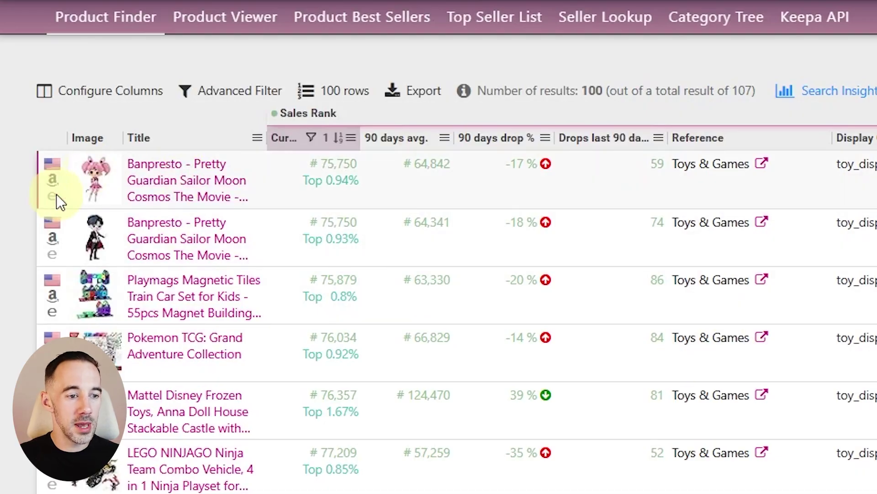
Open a toy result's Amazon listing and set its Keepa chart range to Year, then All
click(52, 179)
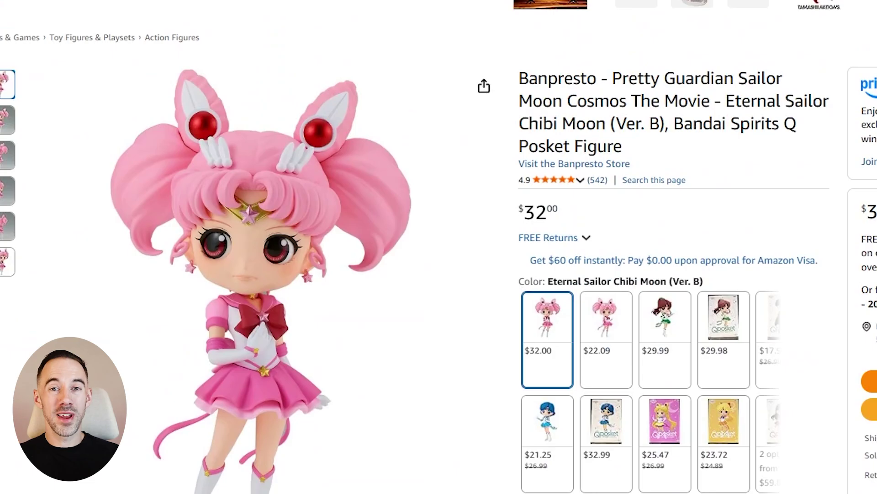
scroll(783, 163, down, 10)
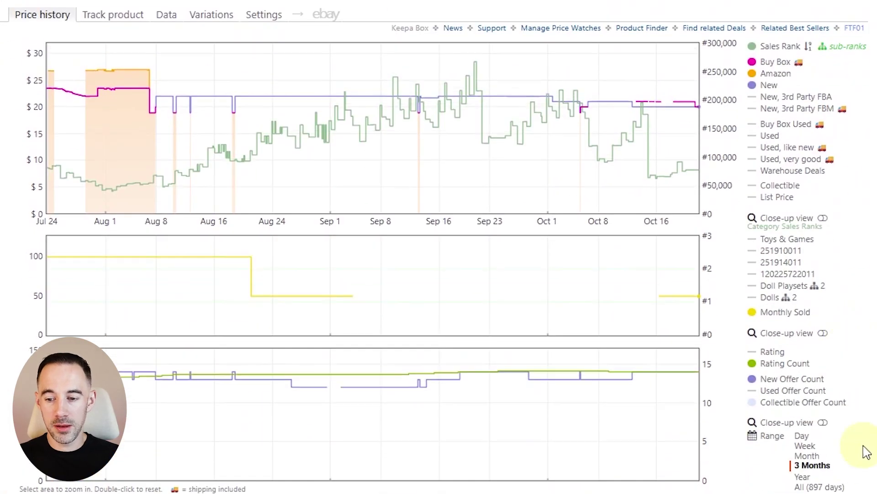
click(804, 477)
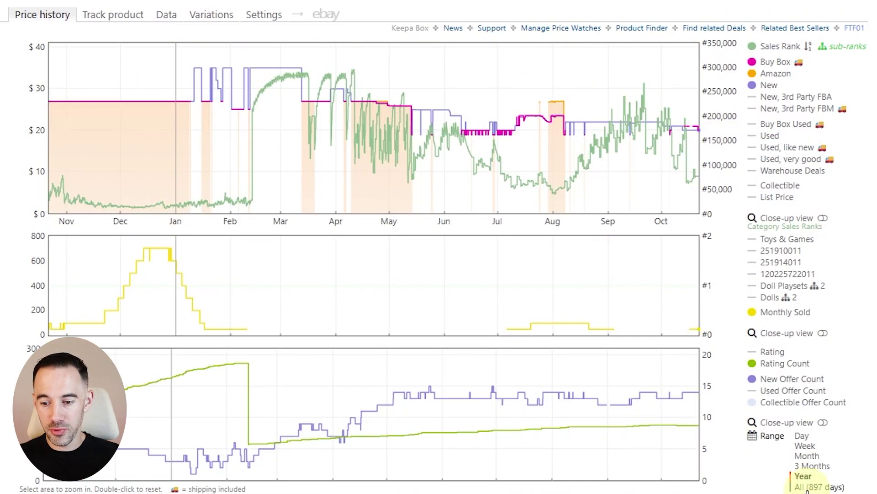
click(807, 486)
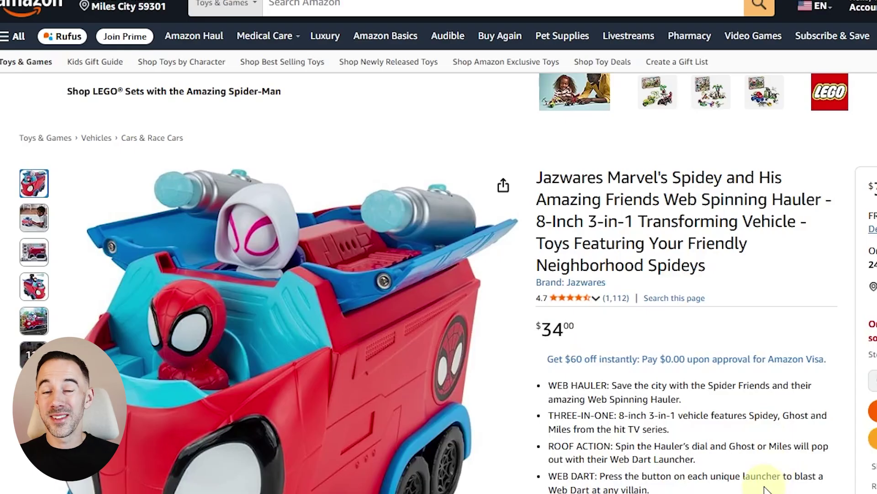
scroll(762, 475, down, 15)
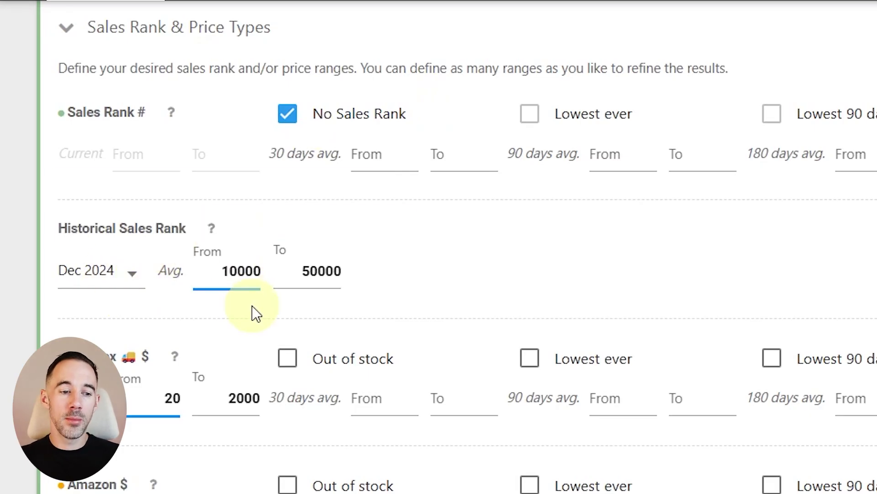
Check the December 2024 average rank bound and the Offer Counts filters
click(255, 282)
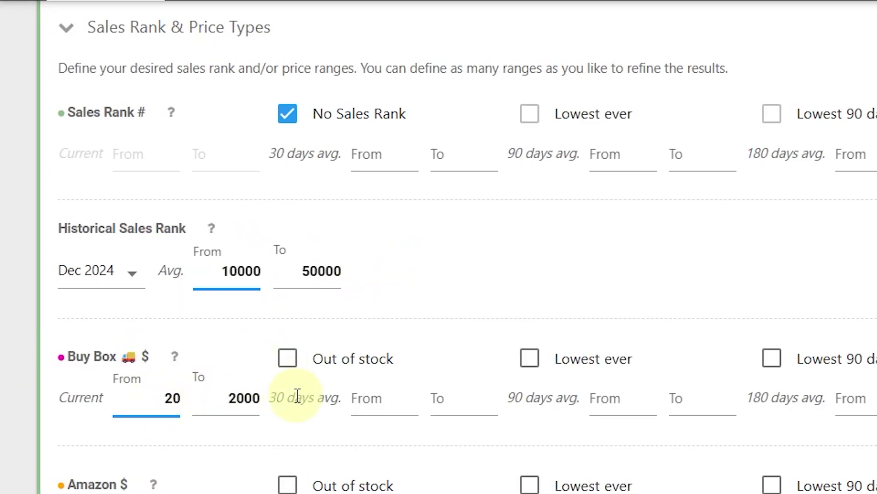
scroll(306, 406, down, 20)
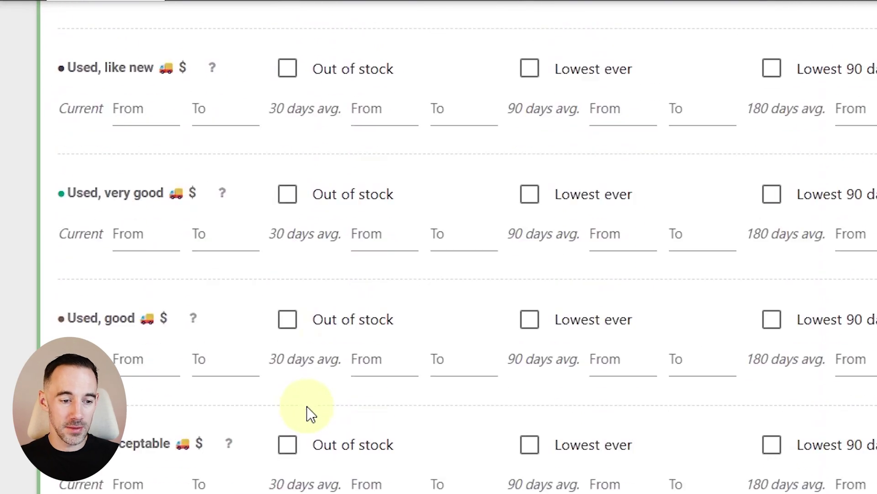
scroll(306, 406, down, 20)
scroll(269, 333, up, 5)
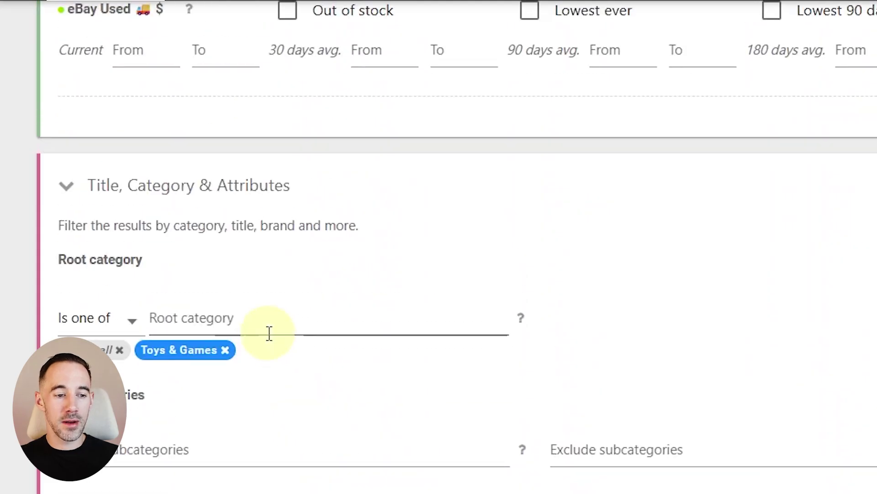
scroll(304, 382, down, 15)
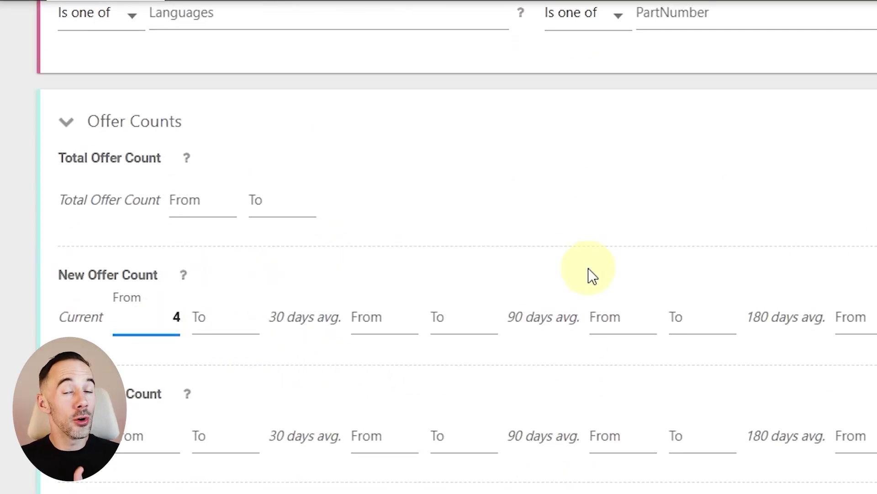
scroll(589, 279, down, 20)
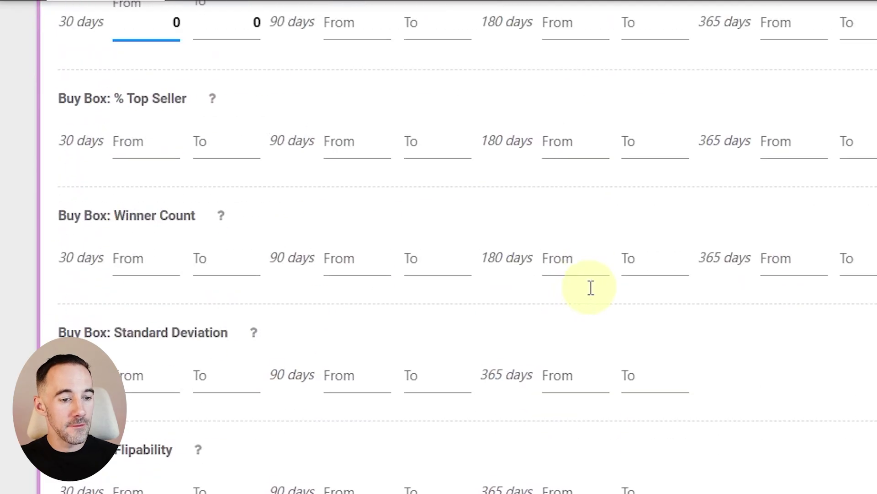
Go past the Buy Box and Seller IDs filters and run the search for 24 products
scroll(590, 287, up, 4)
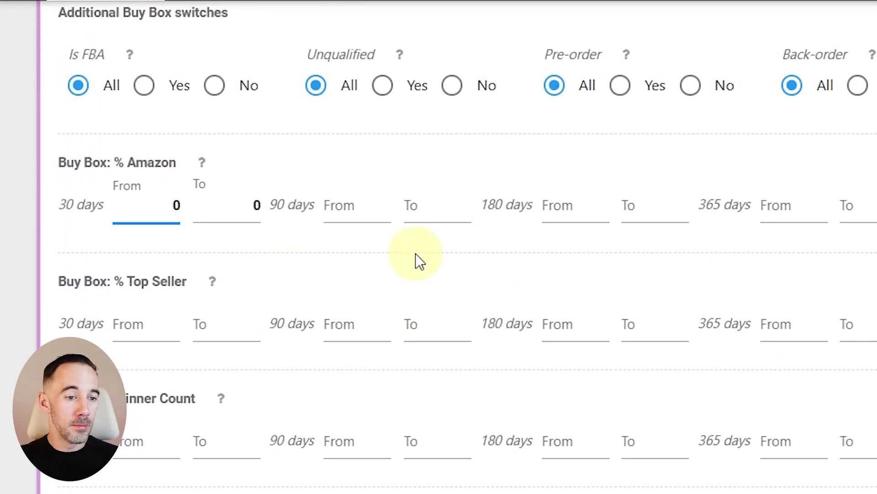
scroll(416, 254, down, 2)
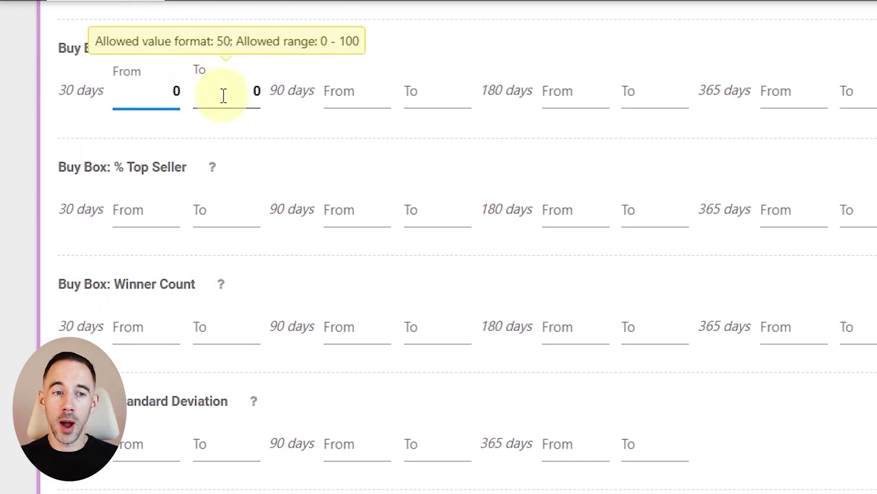
scroll(303, 294, down, 17)
scroll(300, 295, up, 4)
scroll(300, 294, down, 10)
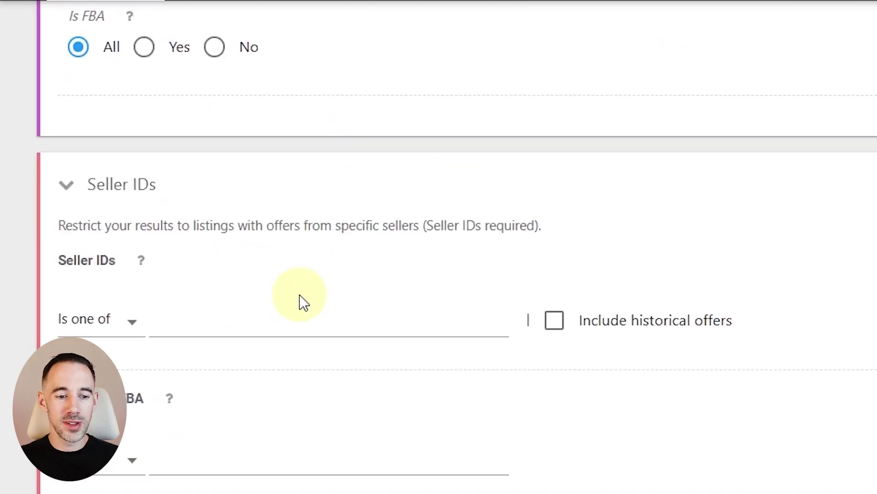
scroll(299, 294, down, 15)
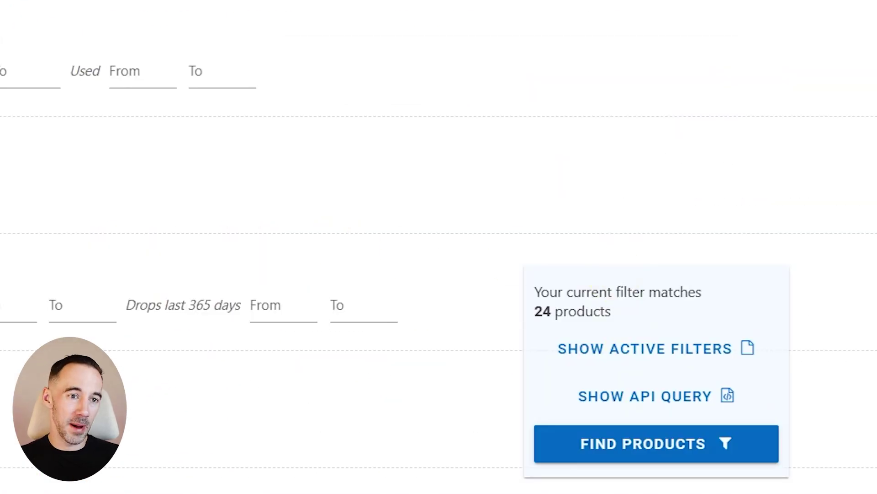
click(613, 443)
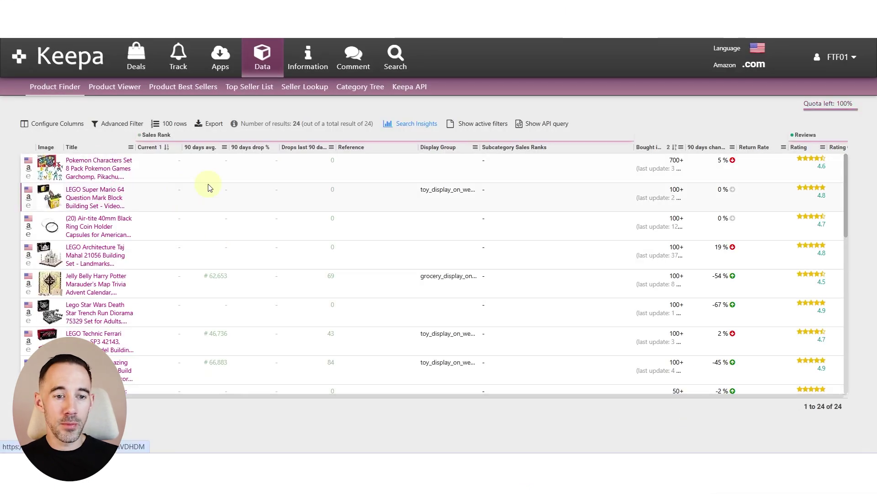
Go to the Jelly Belly advent calendar's Keepa chart and toggle Warehouse Deals data
scroll(116, 272, down, 5)
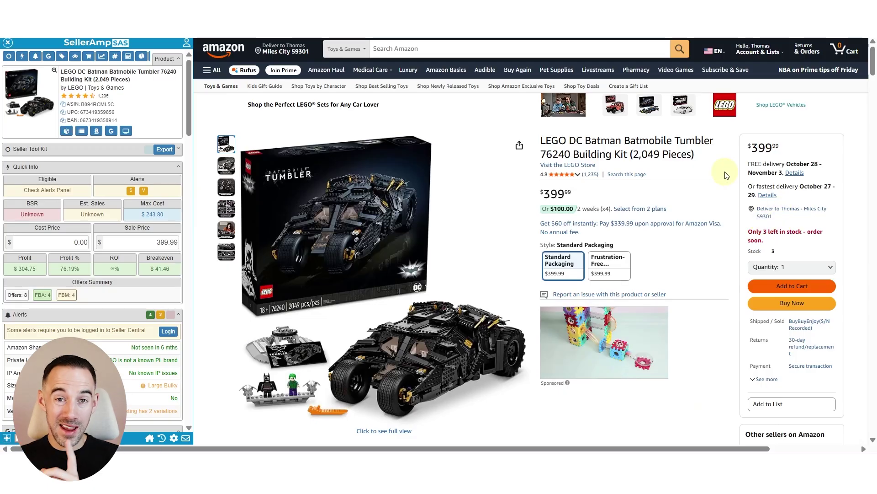
scroll(732, 181, down, 10)
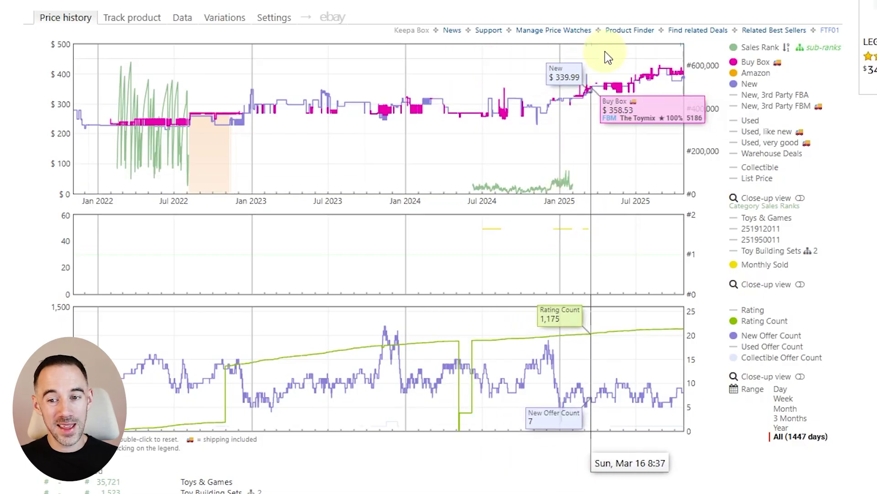
click(766, 162)
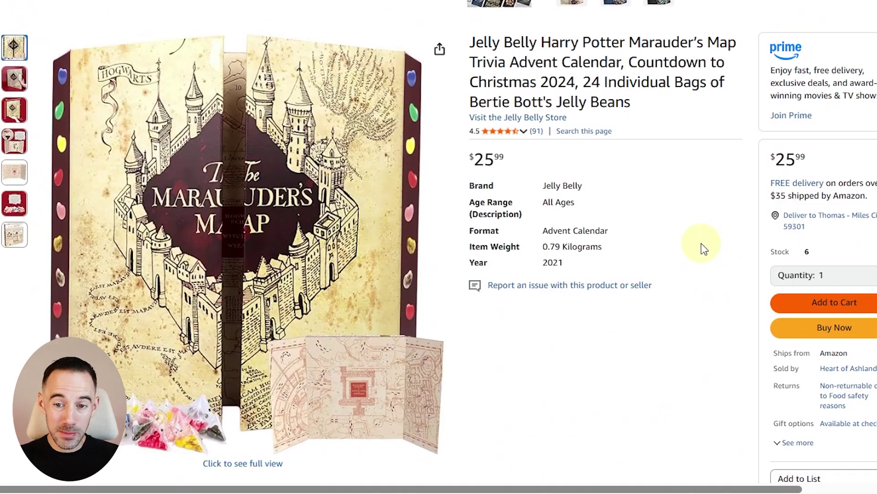
scroll(793, 362, down, 10)
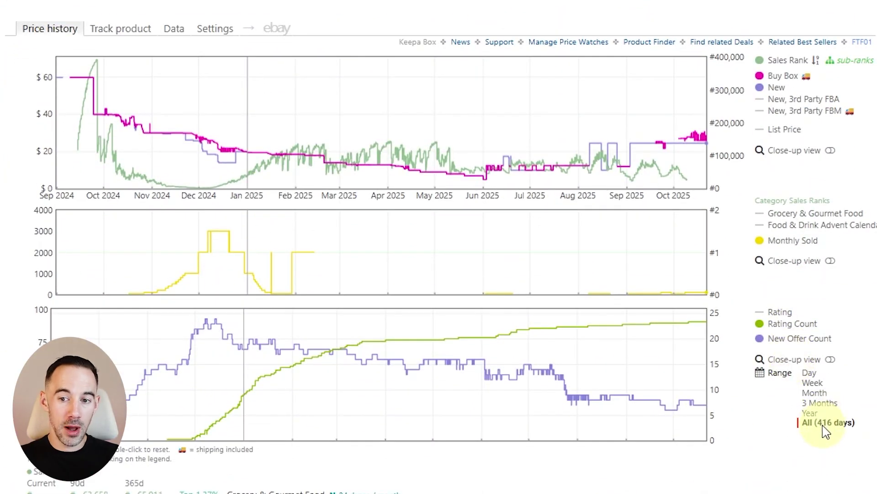
mouse_move(698, 140)
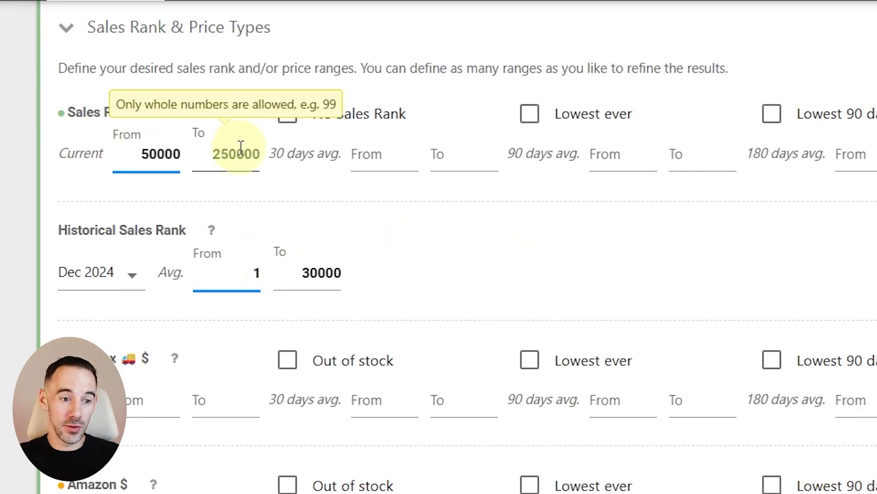
scroll(525, 274, down, 15)
scroll(522, 282, down, 20)
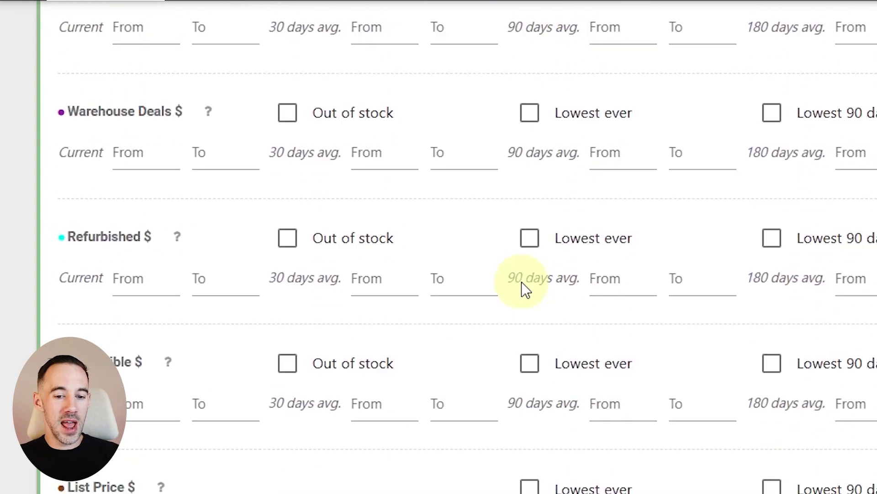
scroll(512, 261, down, 5)
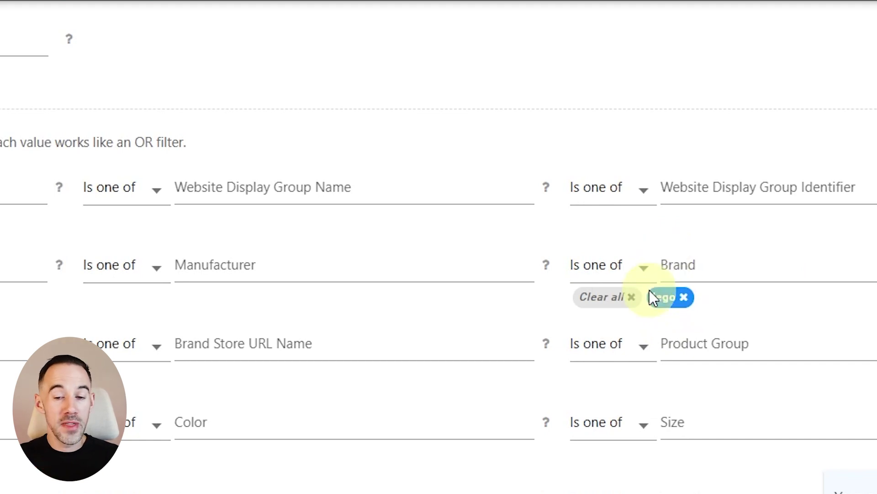
Run the LEGO search listing 154 products and open the first result's Amazon page
scroll(708, 299, down, 5)
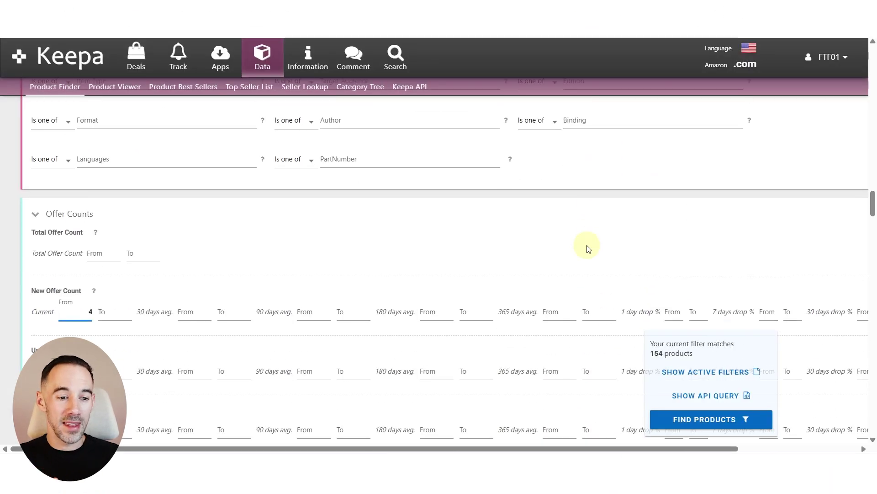
scroll(586, 247, down, 1)
scroll(588, 246, down, 2)
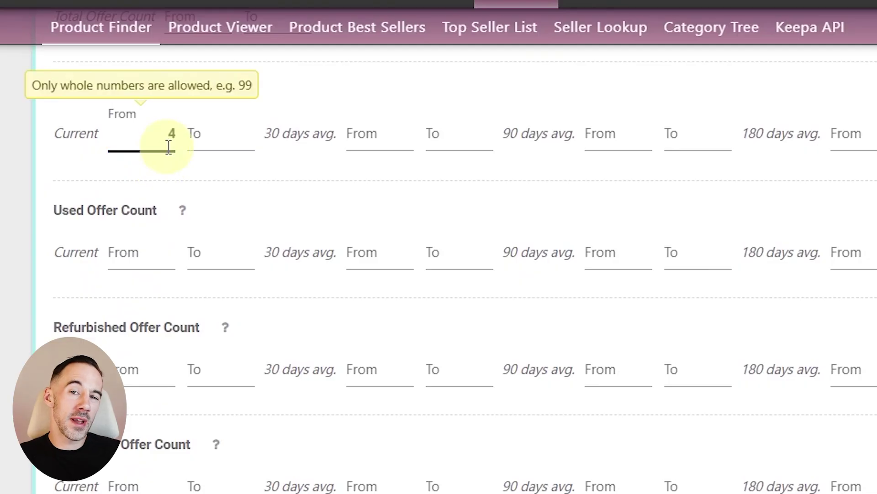
scroll(581, 357, down, 10)
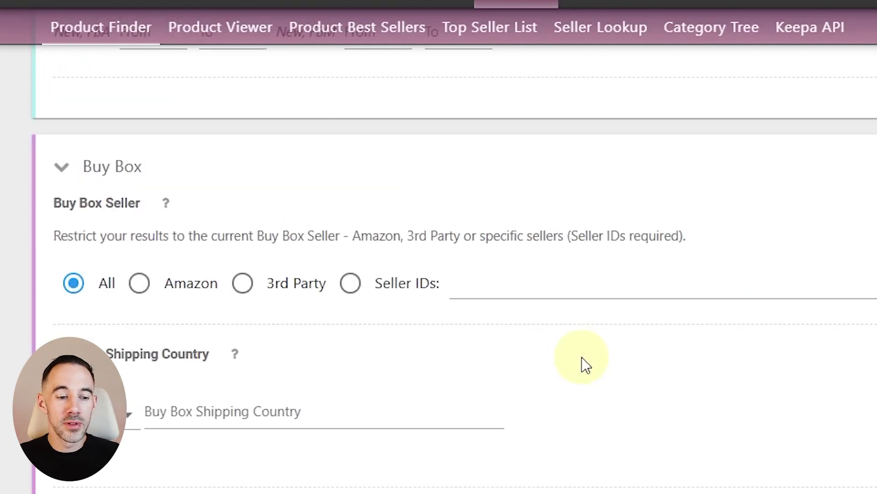
scroll(566, 273, down, 5)
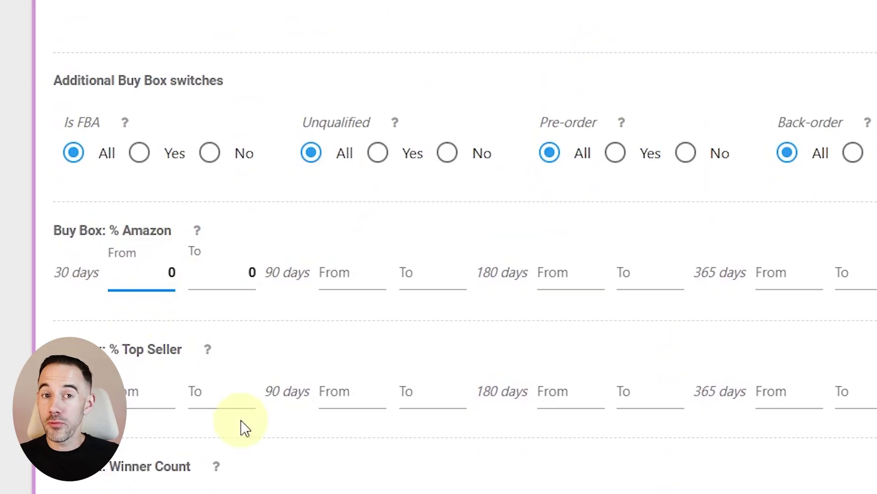
scroll(241, 422, down, 10)
scroll(243, 420, down, 5)
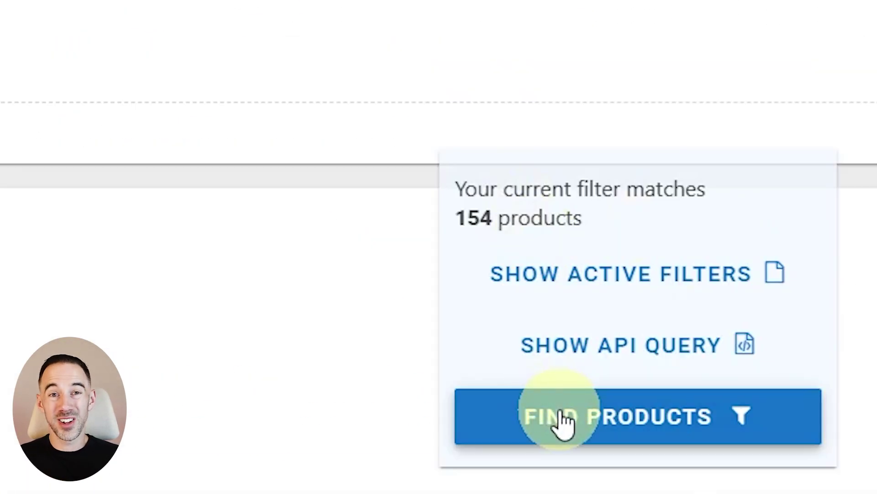
click(565, 422)
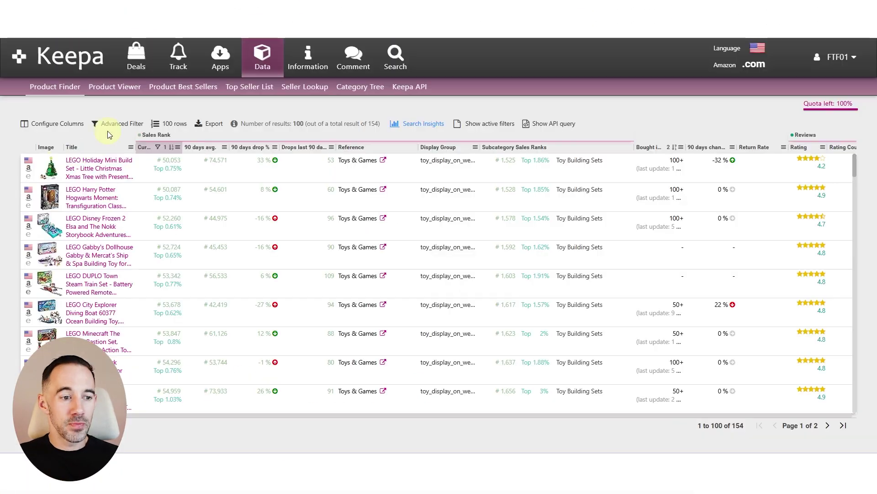
click(28, 170)
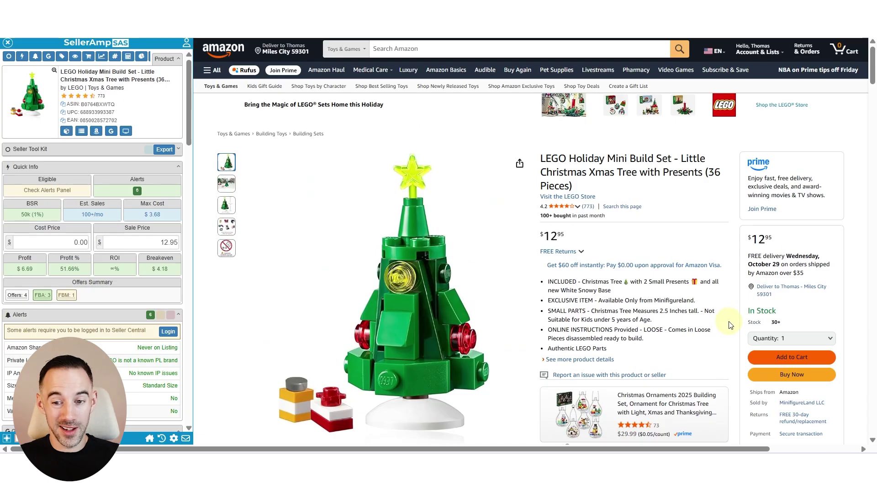
Show the LEGO Holiday Mini Build Set's Keepa history over all 2902 days
scroll(730, 324, down, 2)
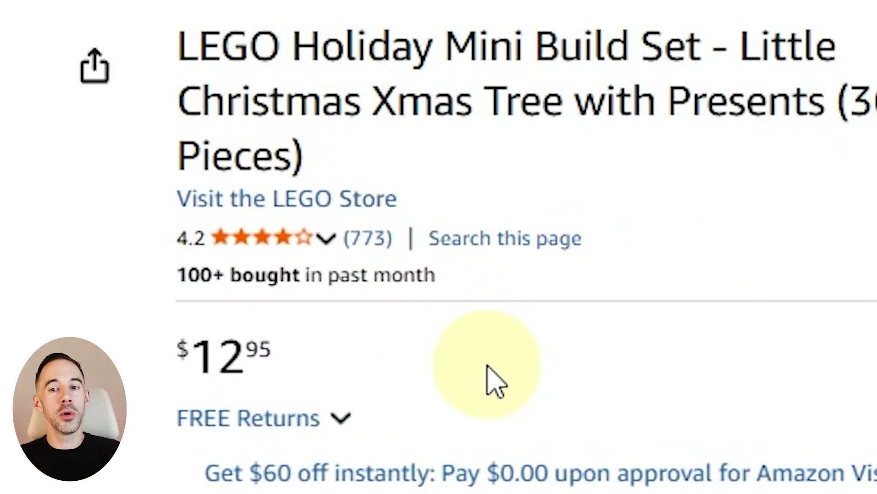
scroll(494, 384, down, 5)
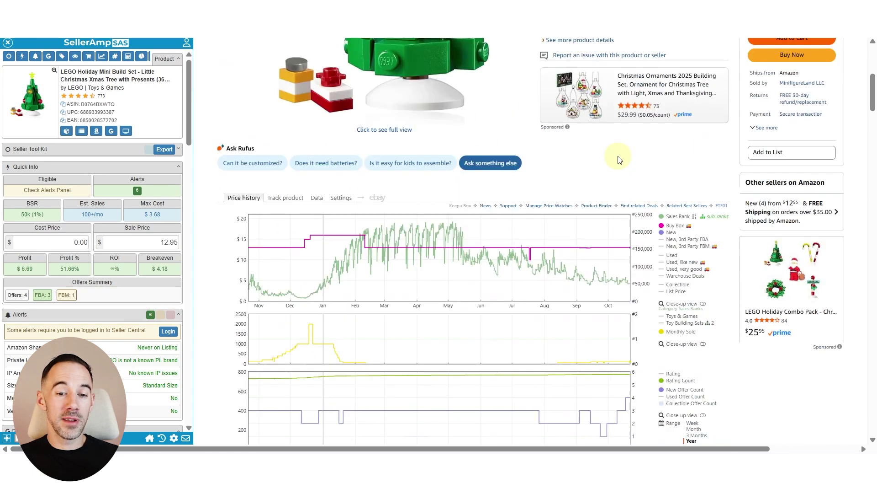
scroll(618, 158, down, 1)
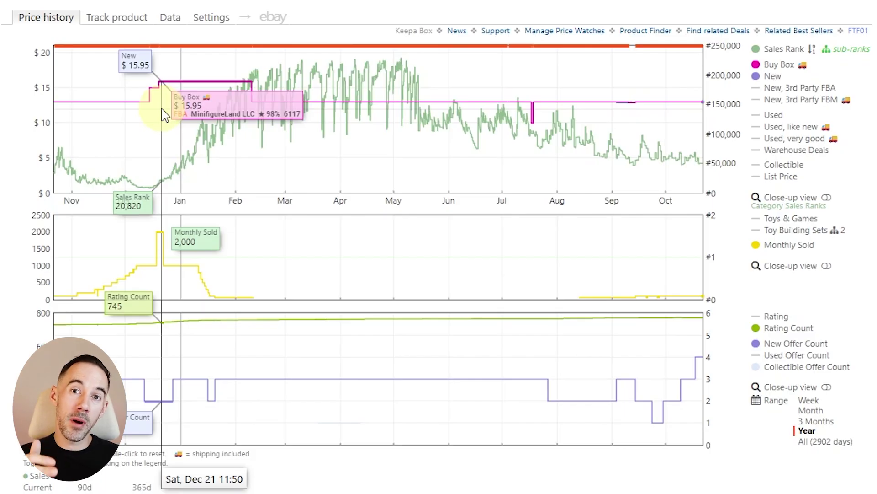
click(841, 434)
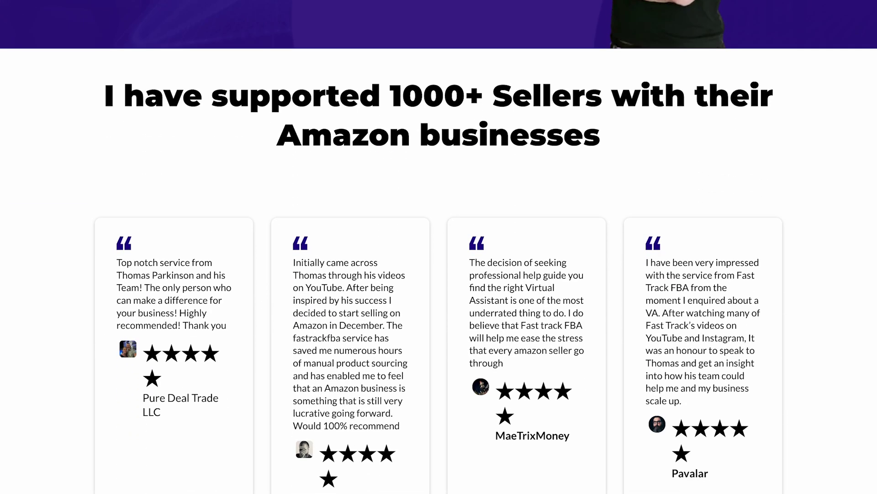
scroll(438, 246, down, 2)
scroll(439, 247, down, 6)
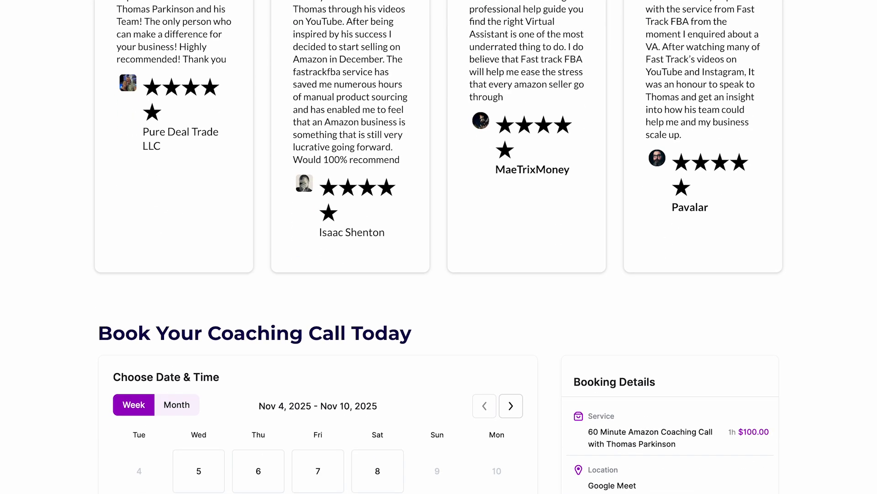
scroll(439, 246, down, 3)
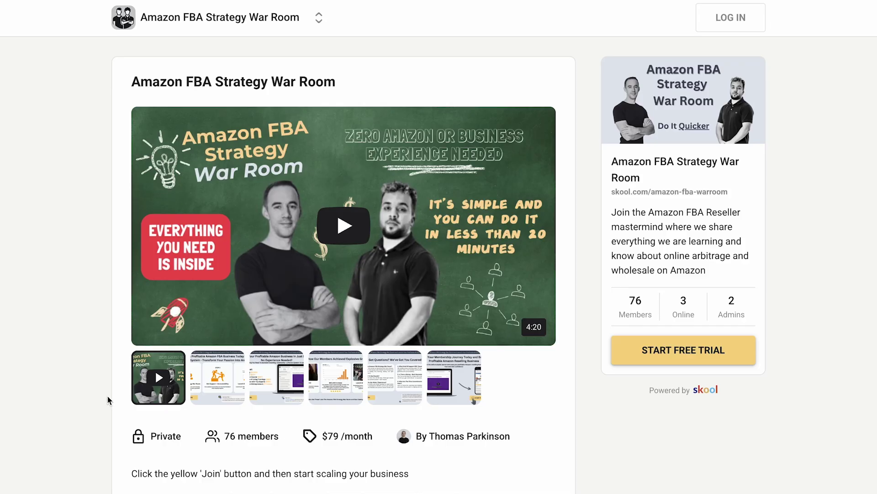
View gallery slides two through six, from Launch Your Profitable Amazon Business to Start Your Membership Journey
click(220, 397)
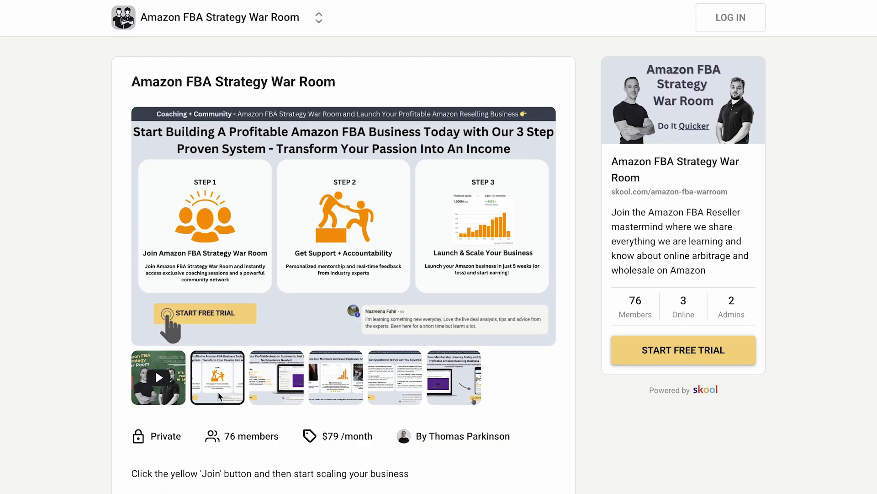
click(271, 394)
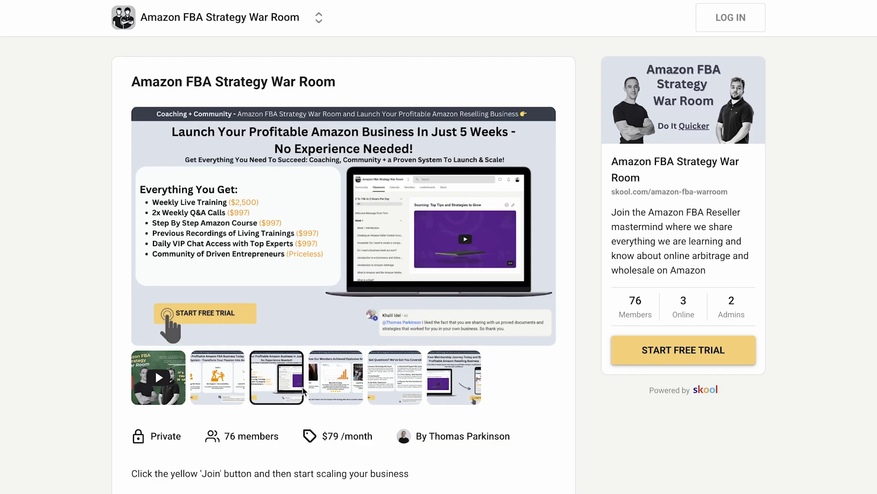
click(332, 390)
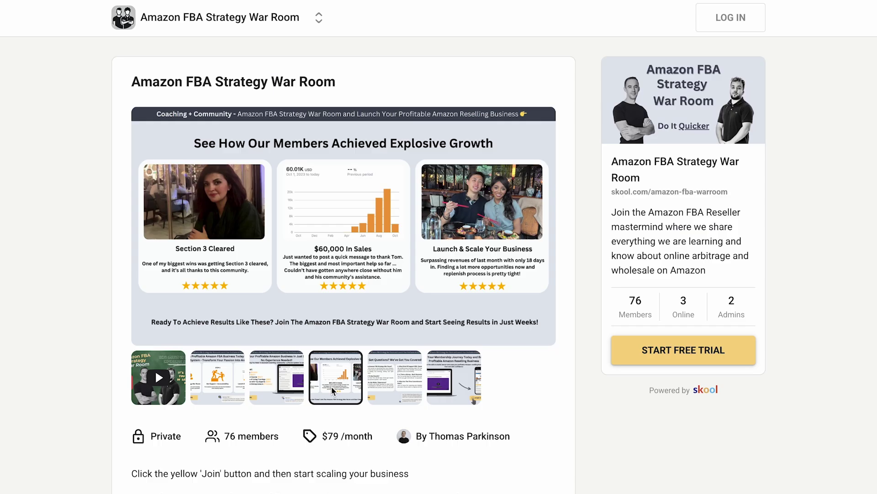
click(391, 394)
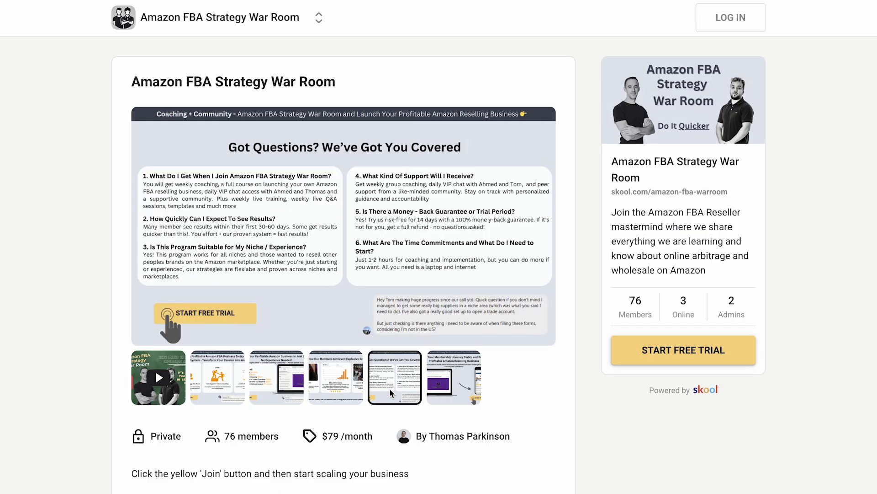
click(448, 390)
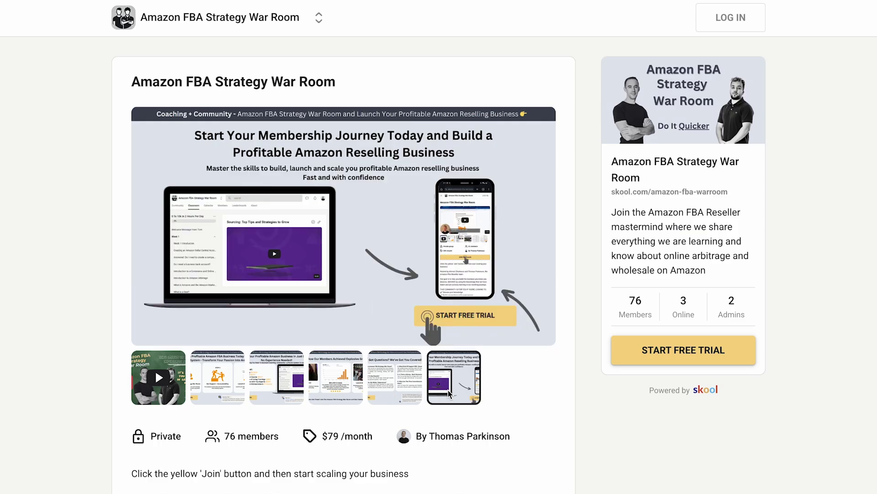
scroll(583, 405, down, 5)
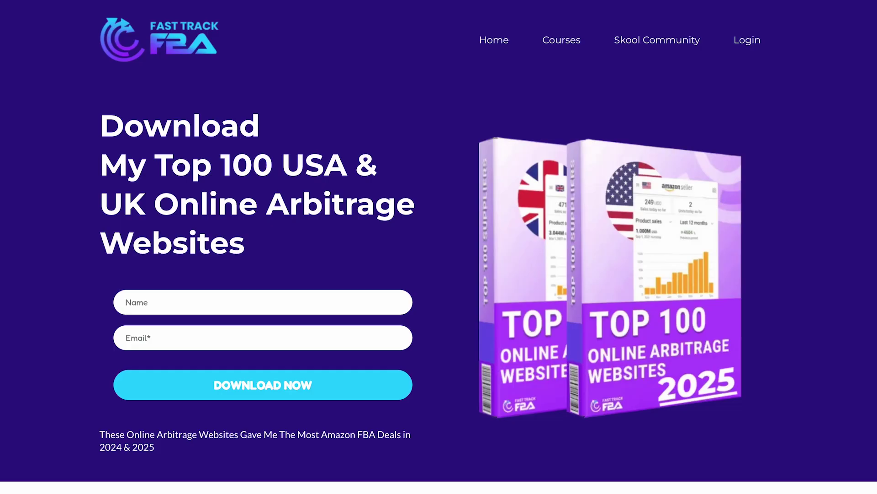
scroll(439, 247, down, 4)
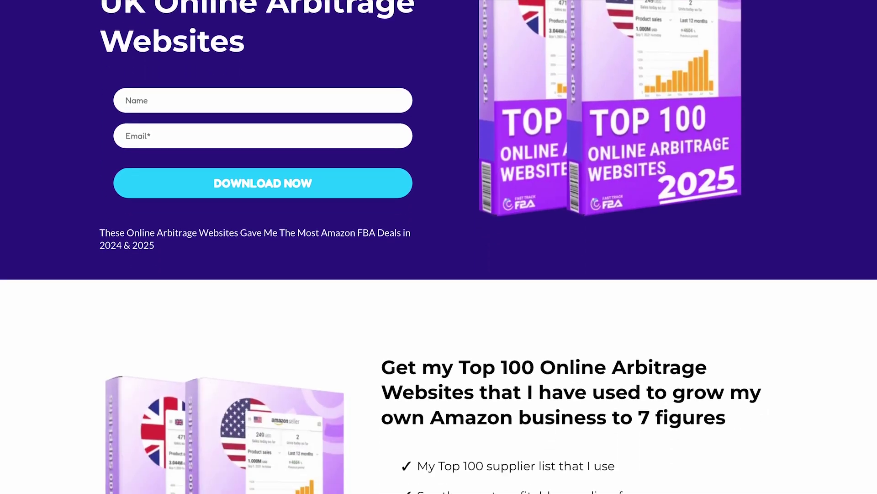
scroll(439, 247, down, 3)
scroll(439, 247, down, 3)
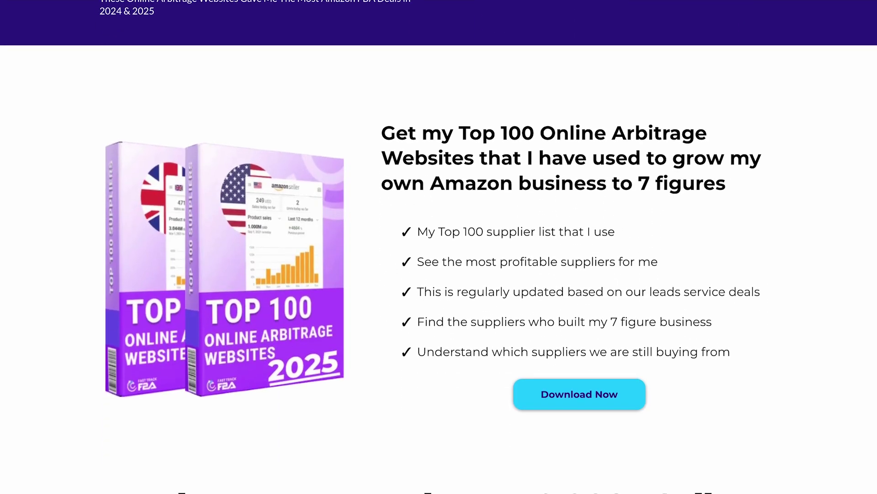
scroll(439, 246, down, 5)
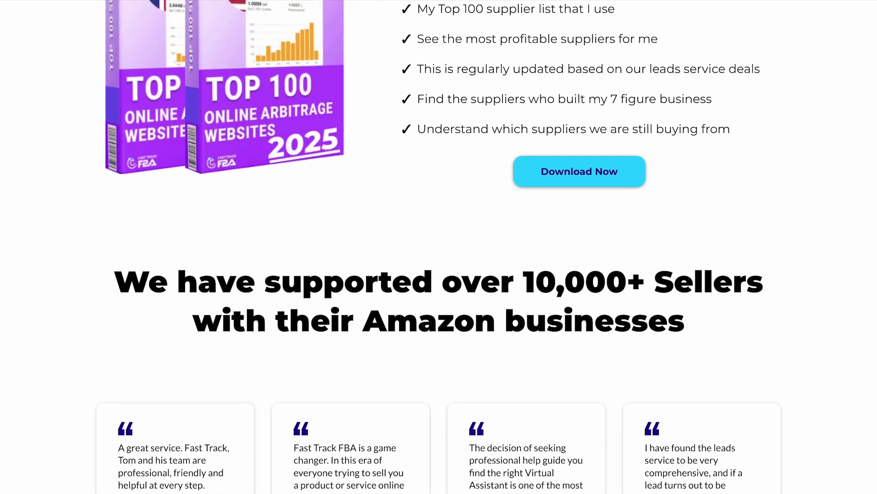
scroll(439, 247, down, 5)
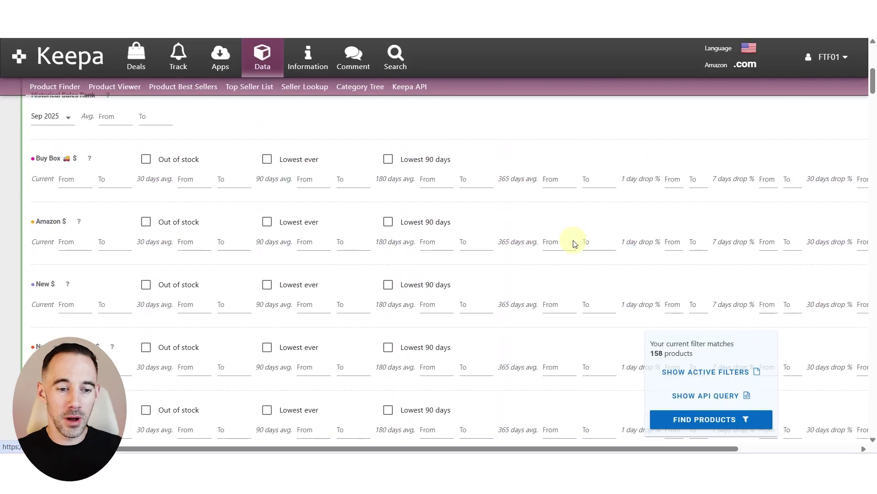
Go to the Seller IDs filter and focus the field holding the seller's ID
scroll(574, 244, down, 15)
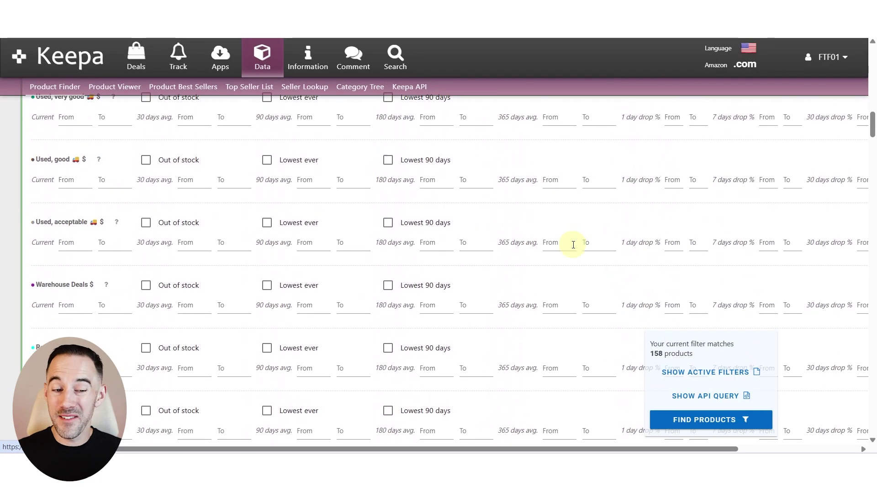
scroll(573, 244, down, 15)
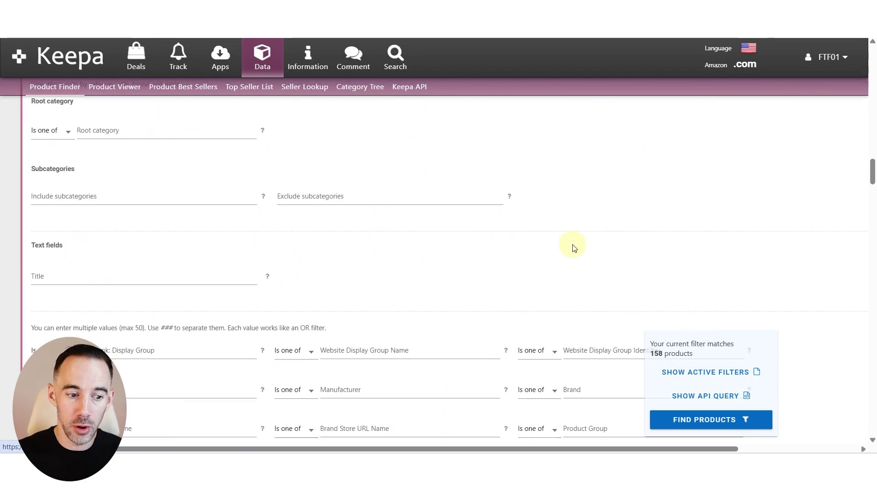
scroll(575, 248, down, 15)
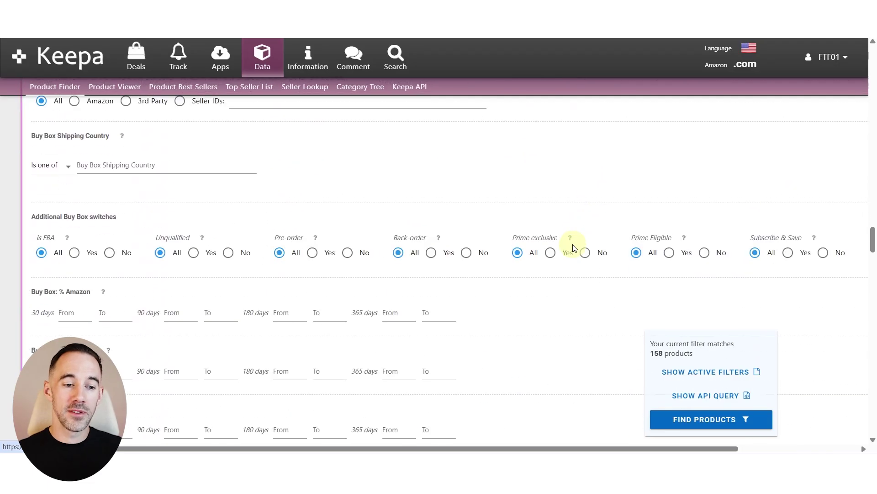
scroll(575, 249, down, 15)
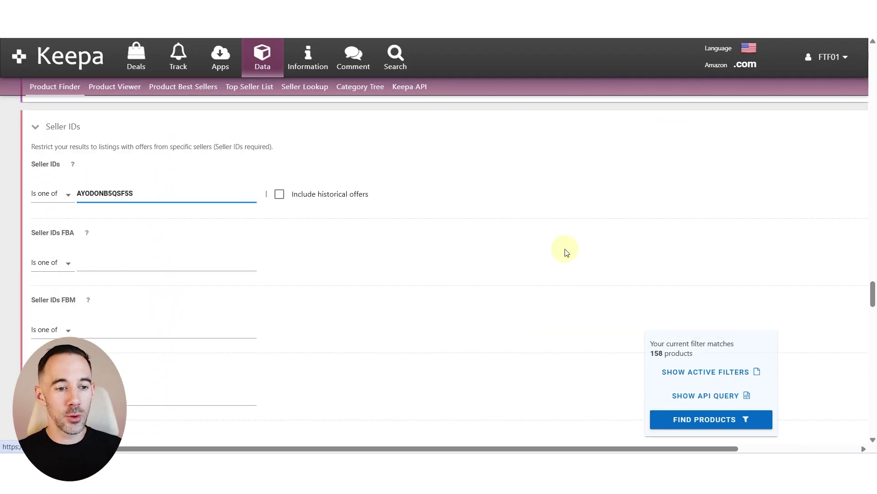
click(111, 179)
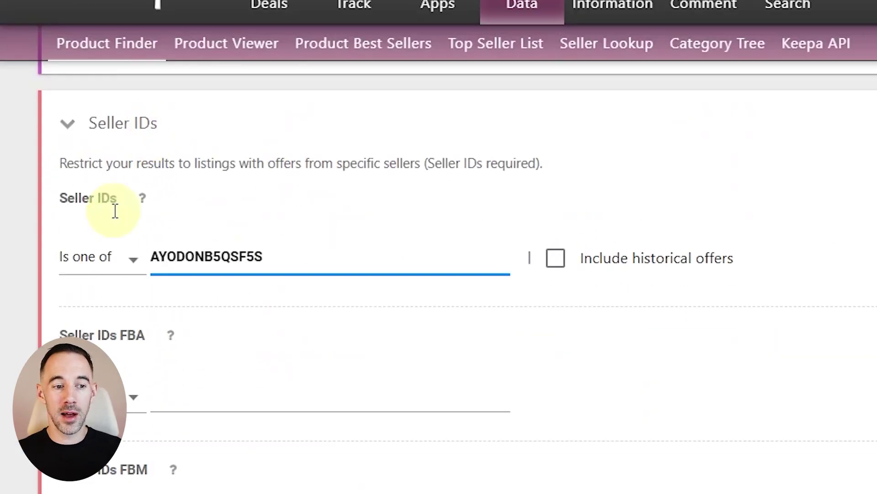
click(115, 211)
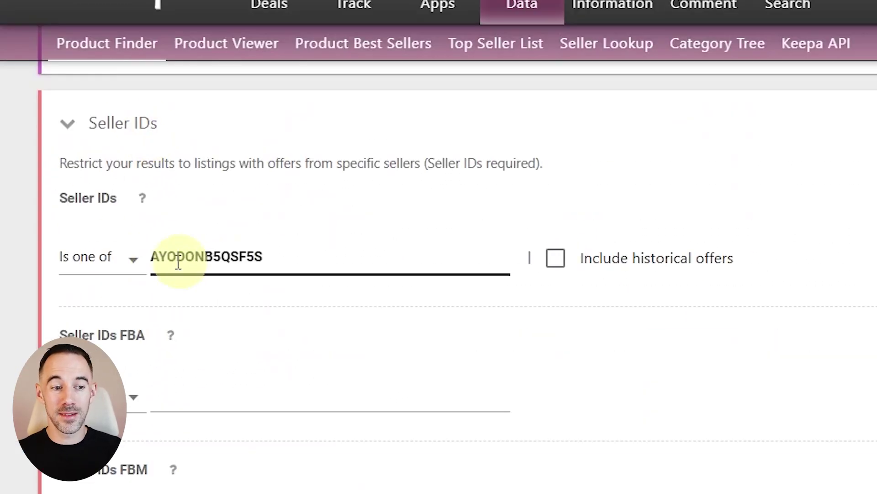
click(196, 258)
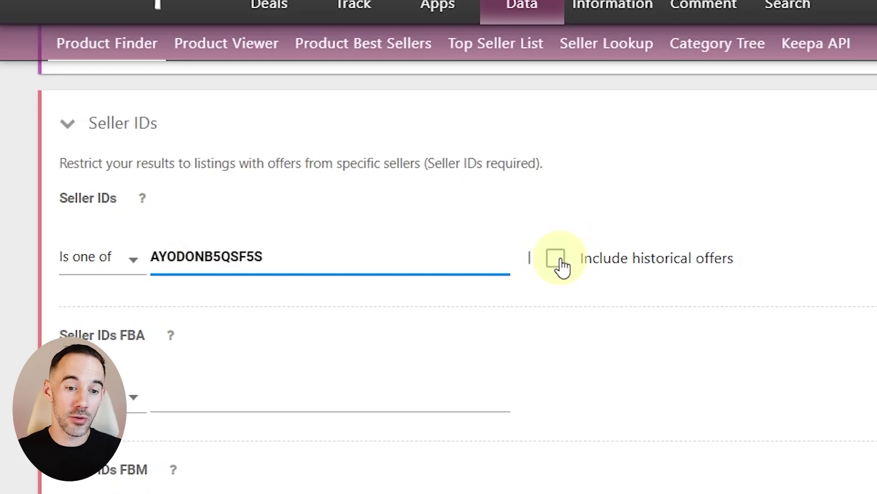
Enable Include historical offers for the seller and search, listing 2,195 products
click(558, 259)
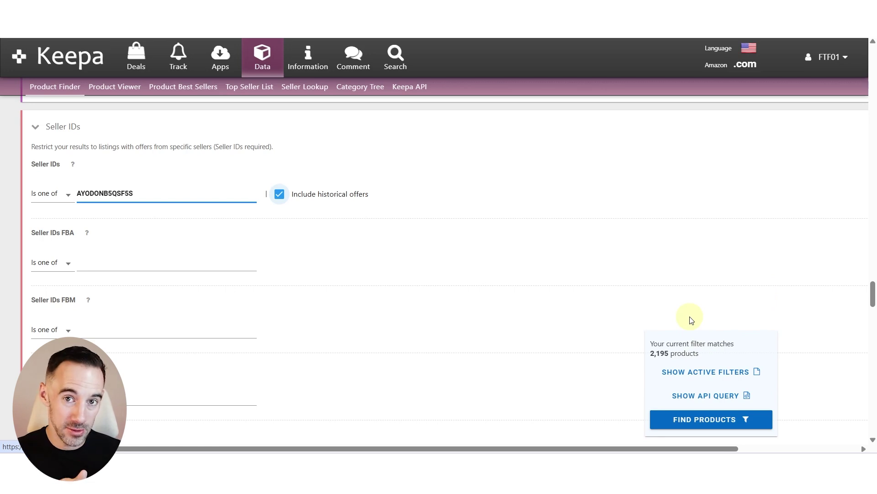
click(683, 421)
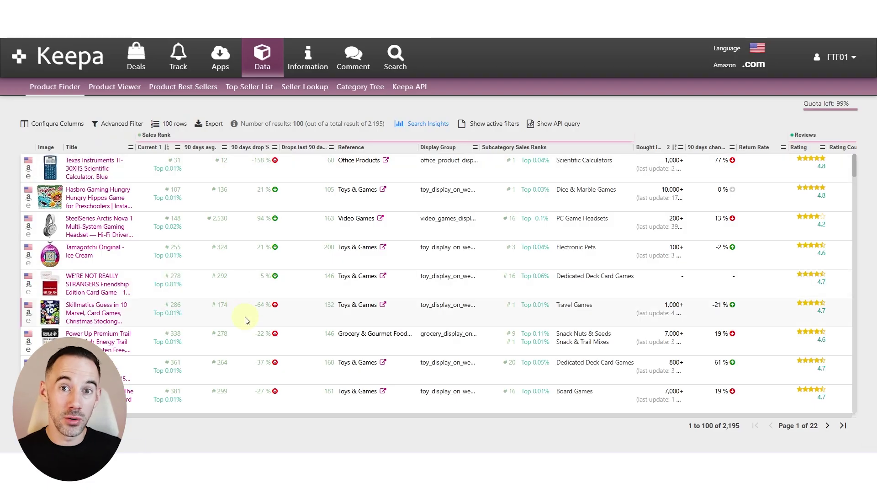
Show the rows-per-page choices for the results table, currently set to 100 rows
click(172, 123)
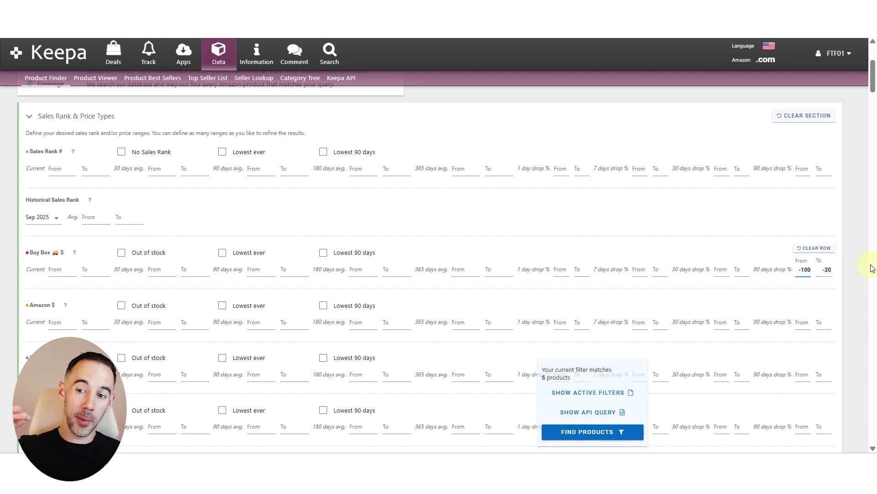
Include historical offers in the Seller IDs filter, raising matches to 106 products
scroll(675, 225, down, 20)
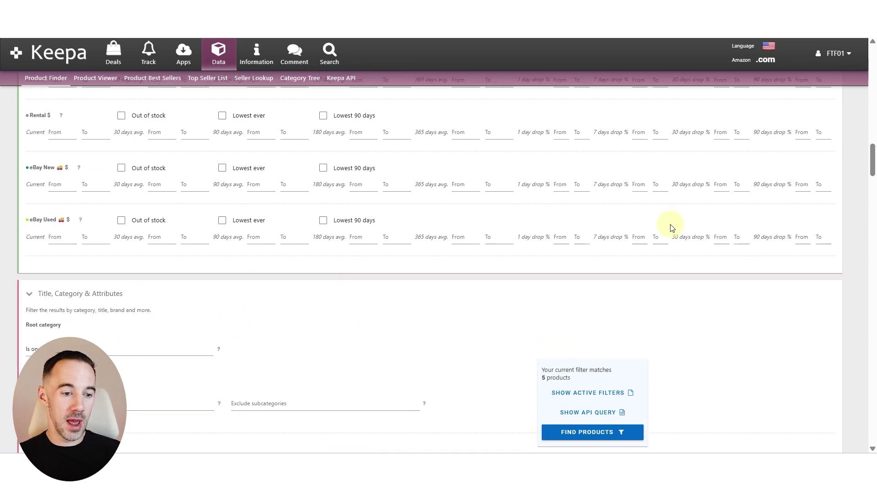
scroll(383, 230, down, 5)
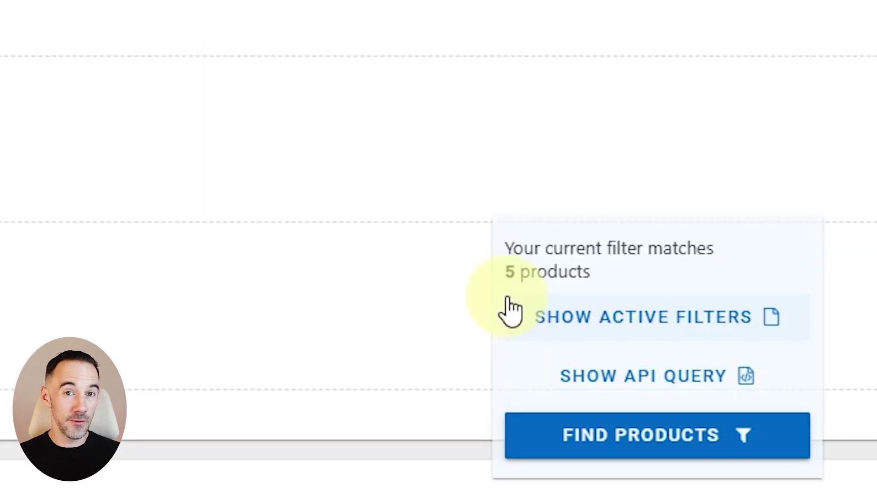
click(575, 194)
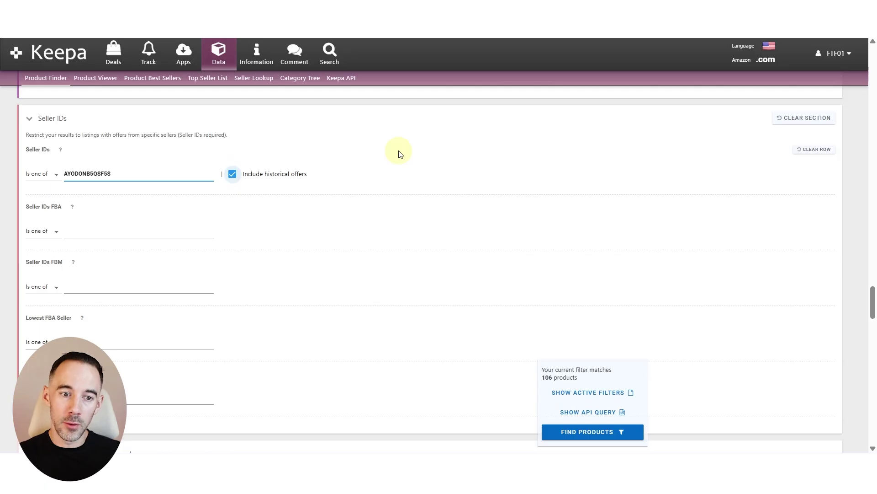
List the 106 results and open the ChapStick Total Hydration Moisture + Tint Coral Blush Amazon listing
click(620, 432)
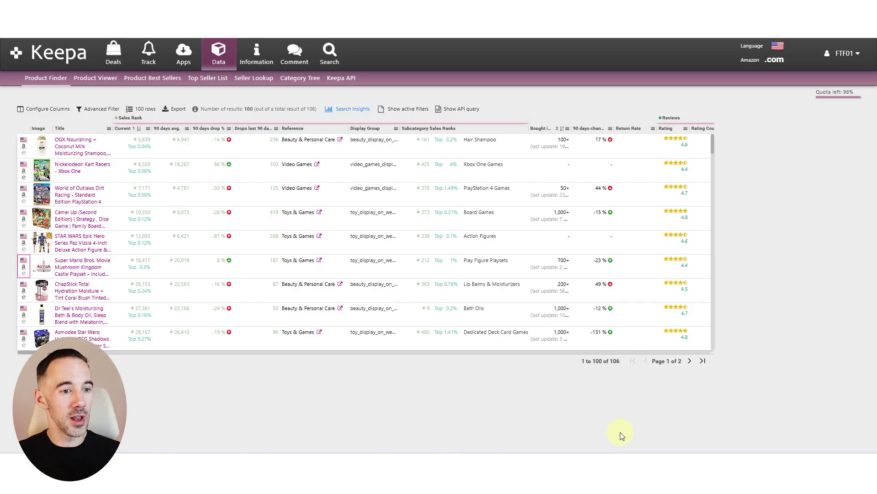
mouse_move(63, 168)
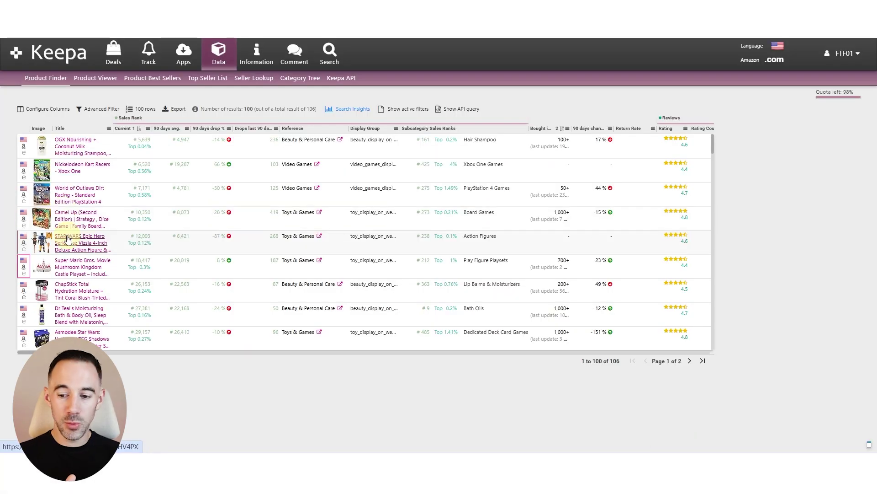
mouse_move(67, 238)
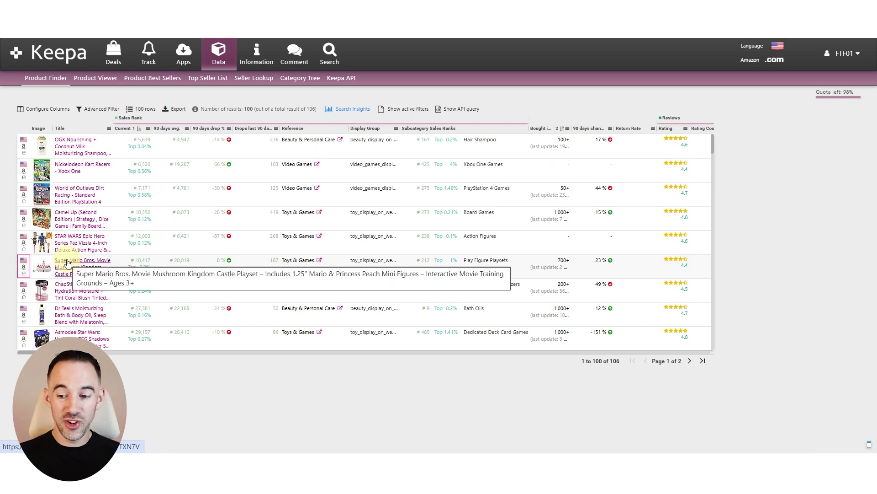
mouse_move(67, 262)
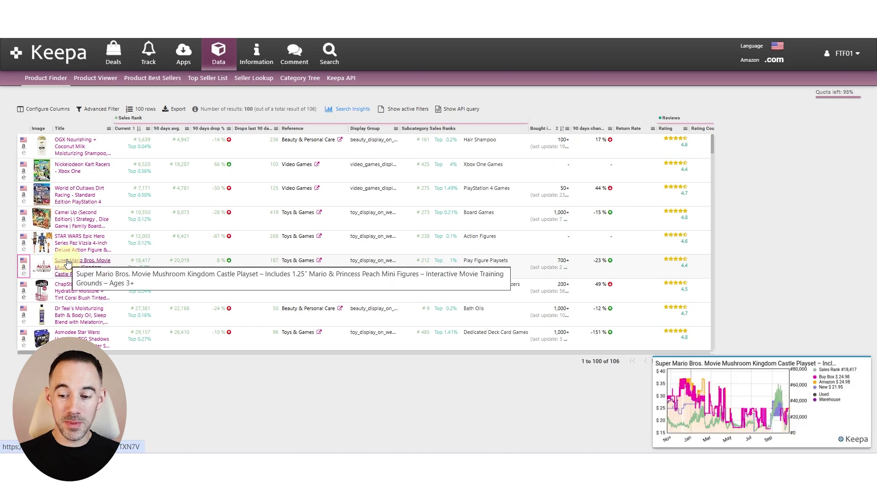
click(69, 286)
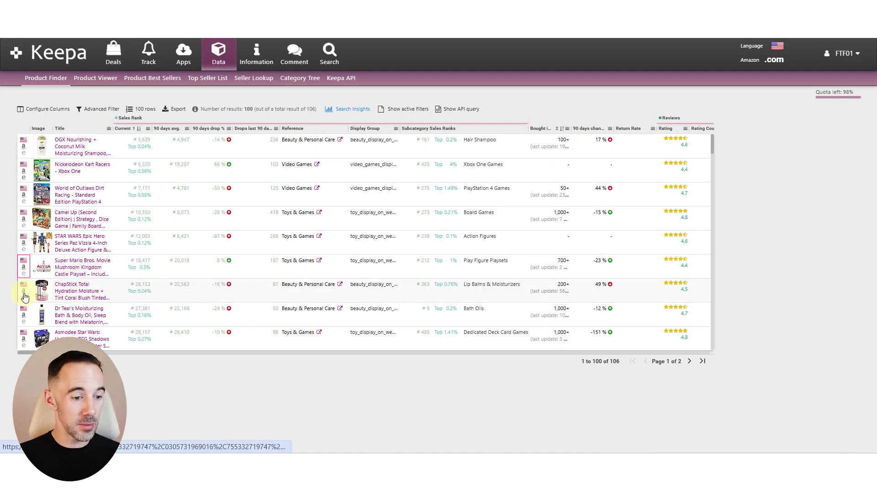
scroll(646, 218, down, 5)
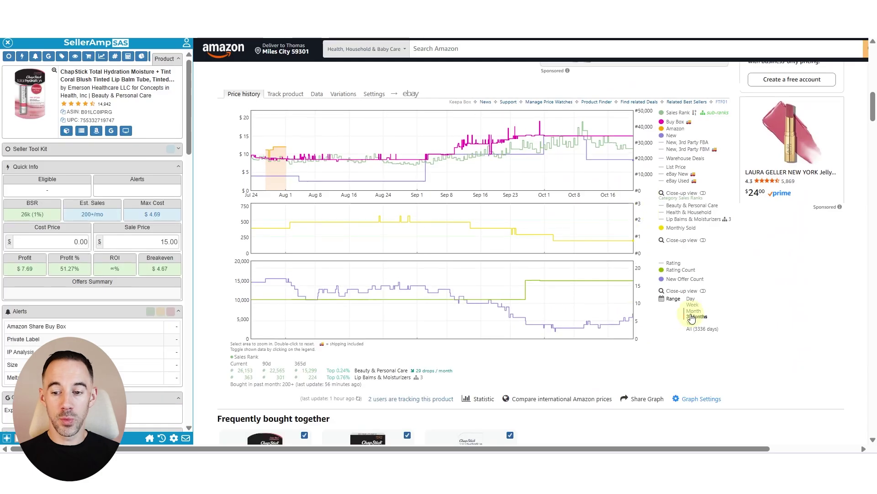
click(690, 321)
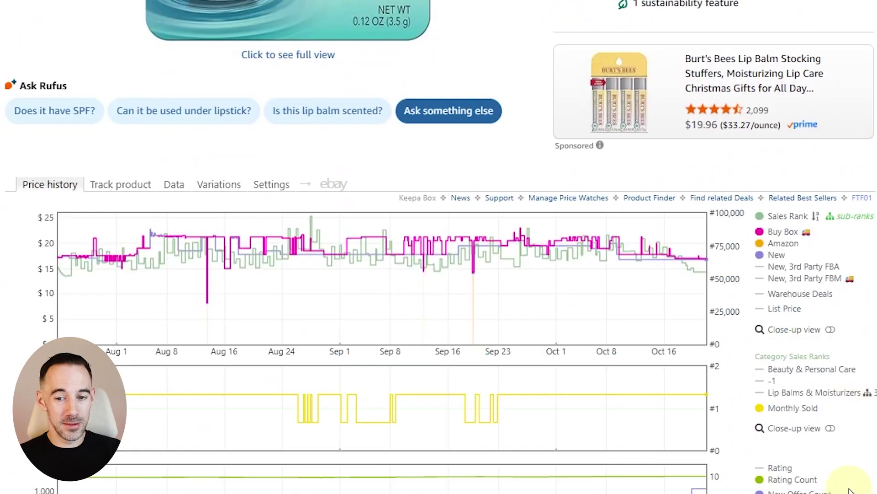
Show the product's Data > Offers list with historical offers included
click(174, 187)
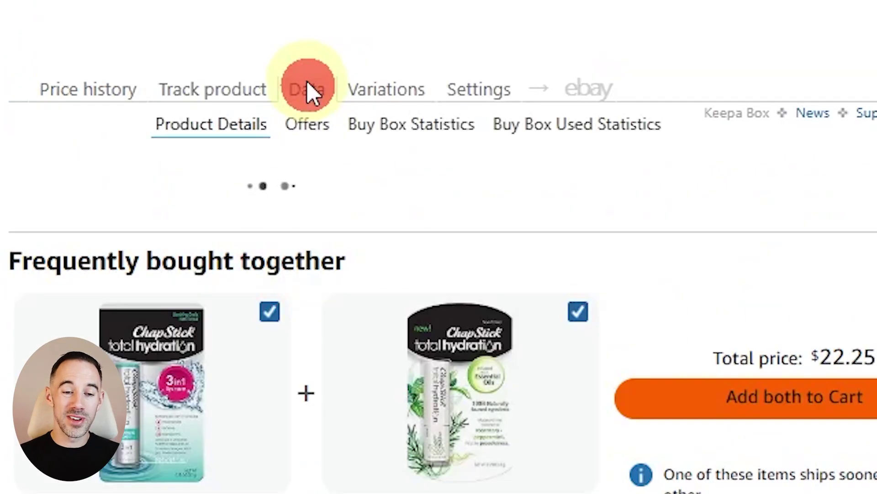
click(308, 127)
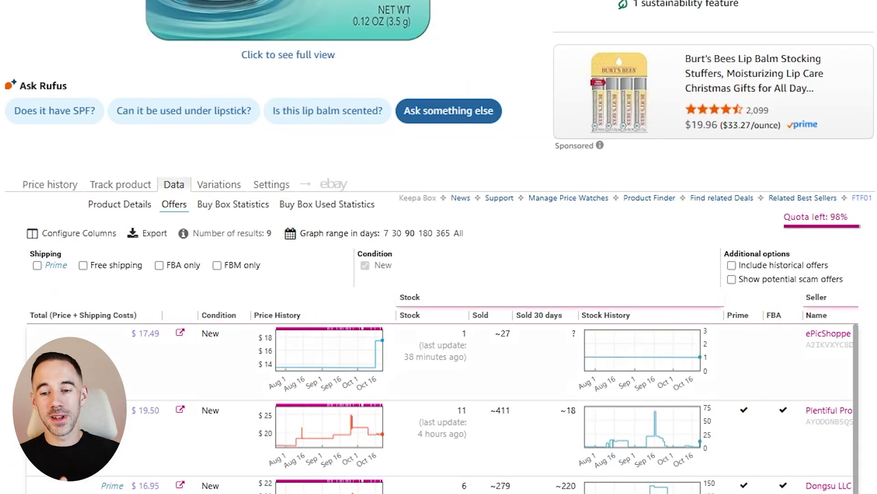
scroll(439, 246, down, 5)
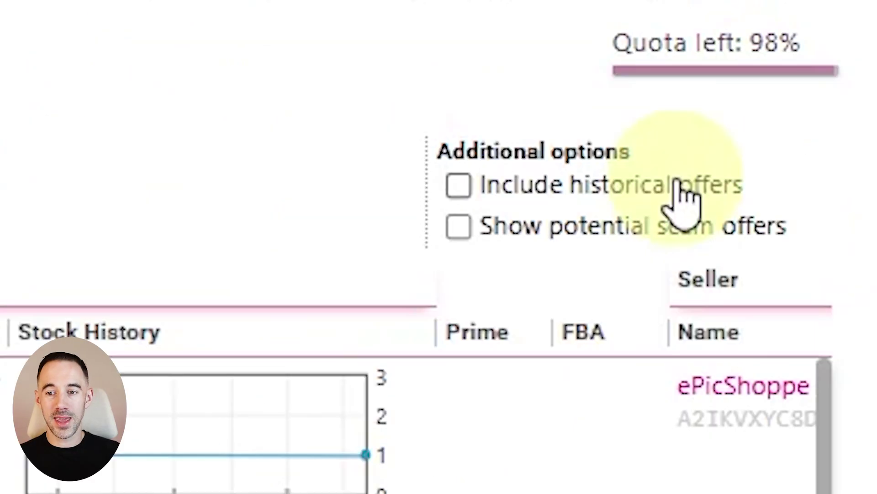
click(679, 183)
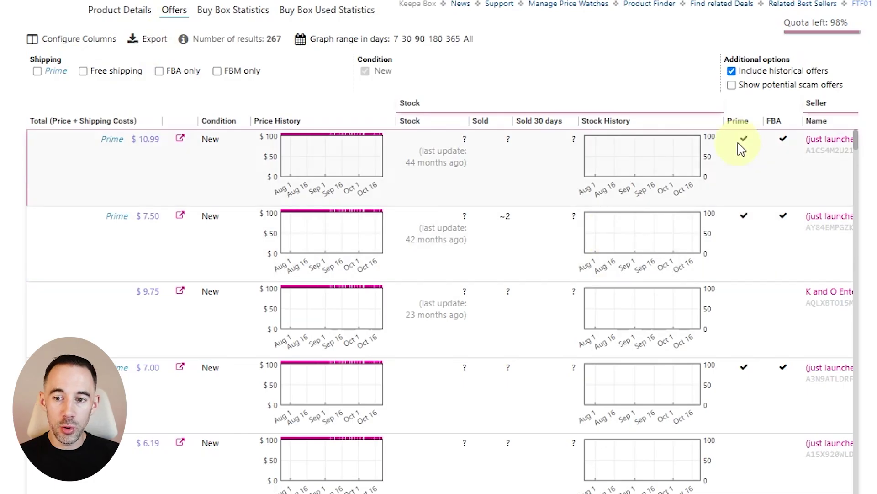
Export all active offer columns as CSV and save KeepaExport-2025-10-22-Offers.csv
click(130, 41)
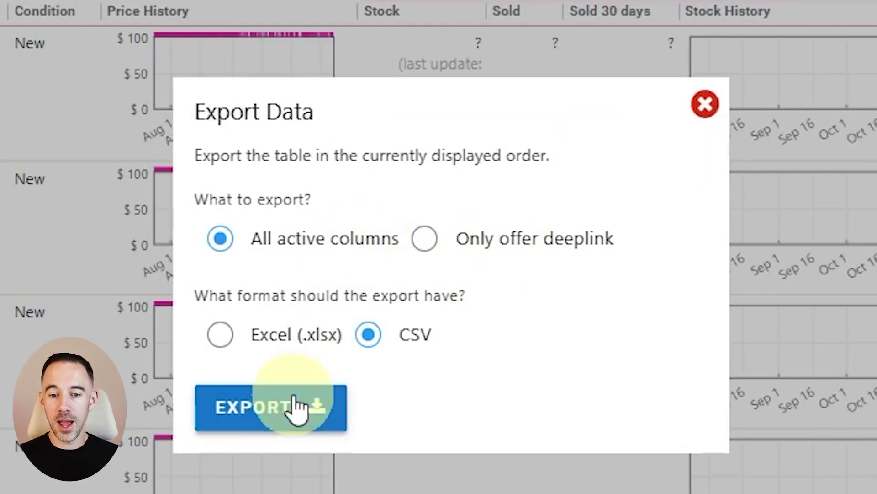
click(297, 408)
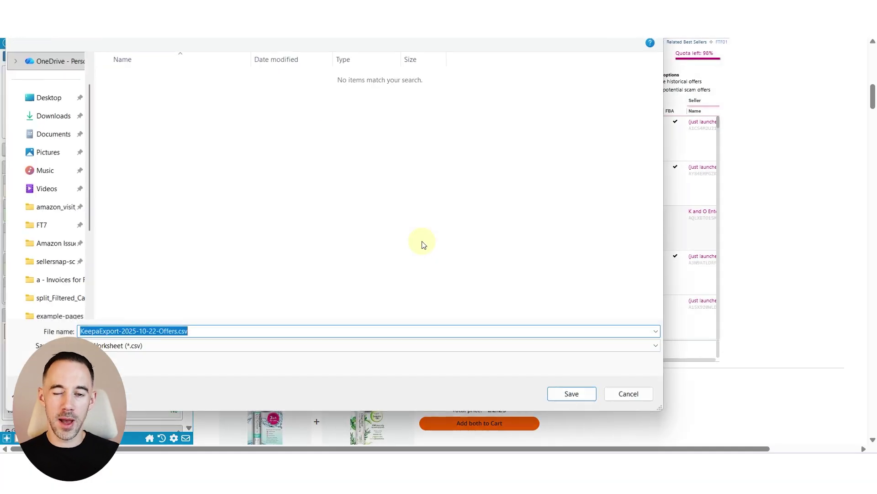
click(588, 395)
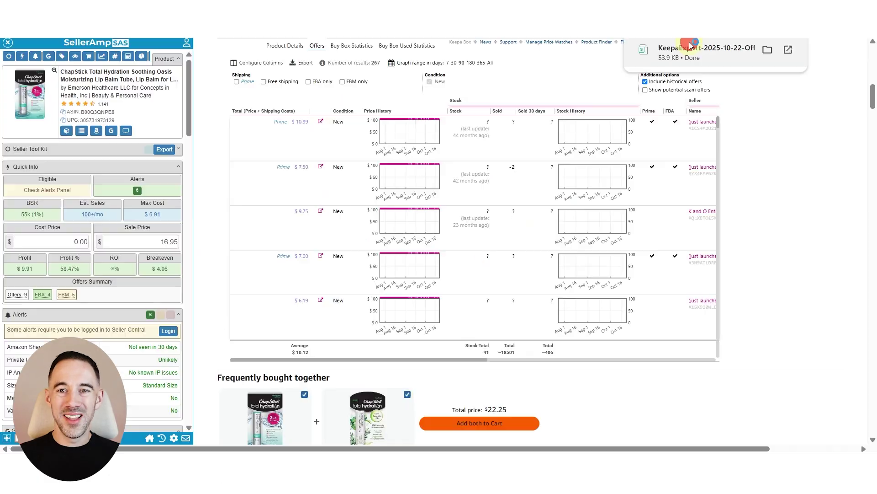
Open the exported file, widen the Deeplink column B and select it
click(691, 46)
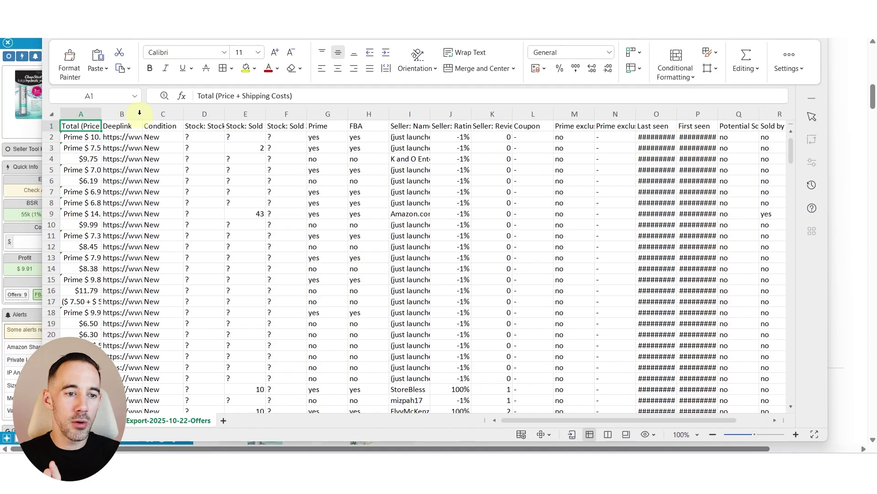
drag(141, 114, 349, 114)
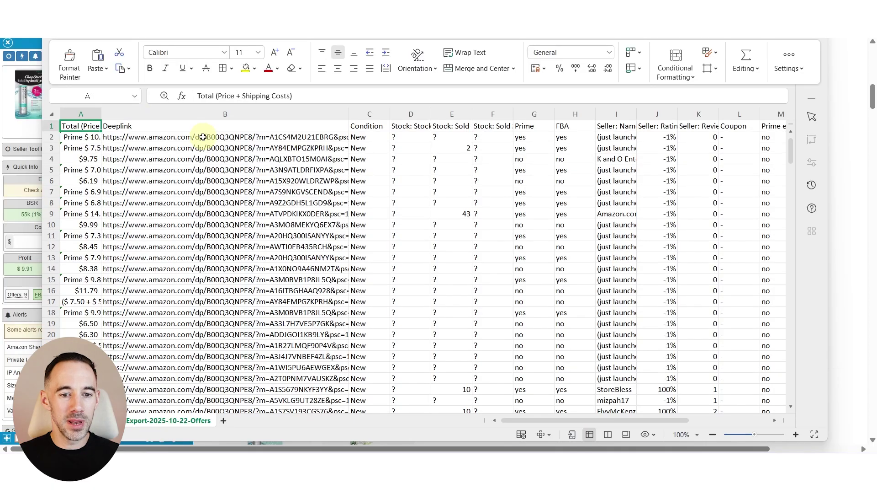
click(297, 138)
click(246, 112)
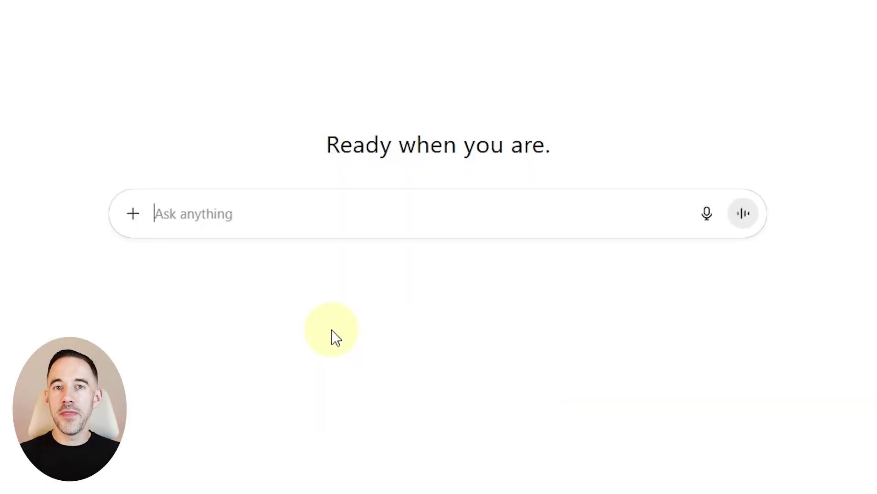
Ask ChatGPT 'Can you list all the seller ids from this' with the pasted Deeplink URLs
text(Can)
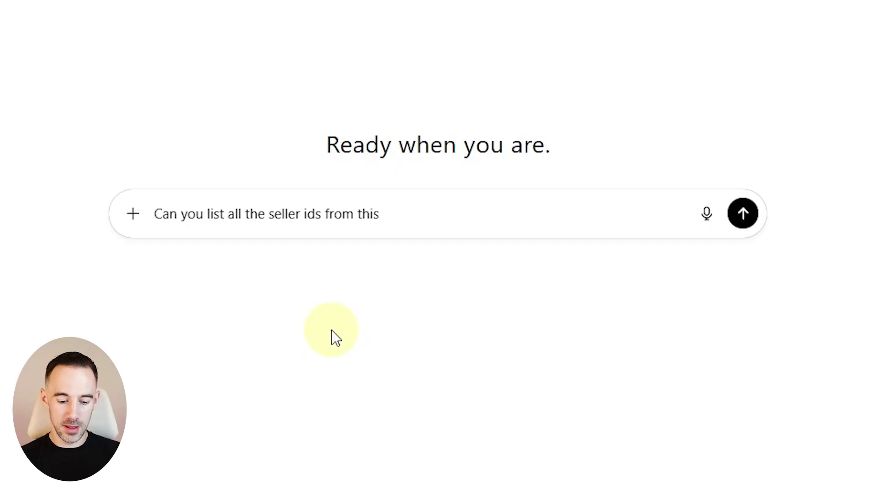
key(shift+Return)
key(ctrl+v)
key(Return)
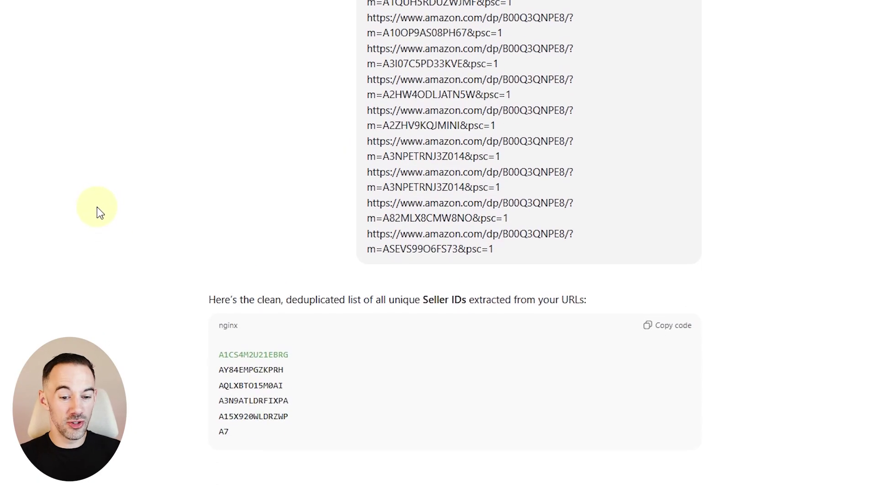
Select the seller IDs from ChatGPT's deduplicated reply
scroll(97, 206, down, 4)
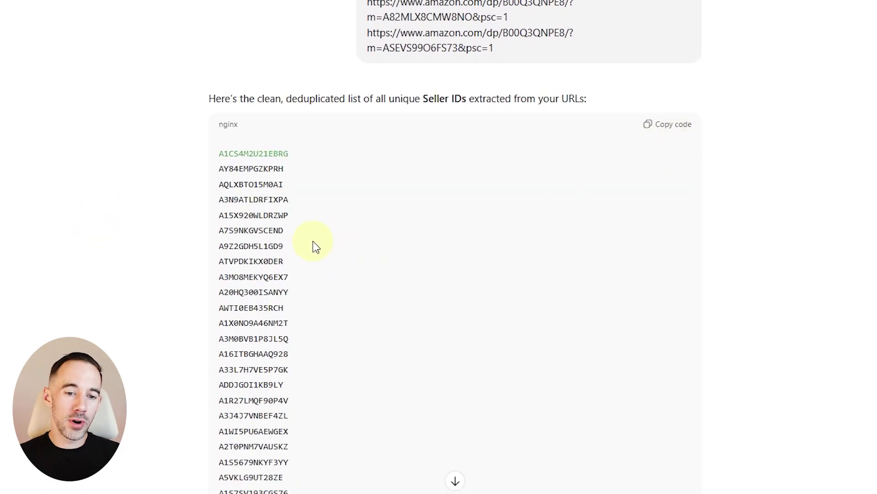
double_click(222, 155)
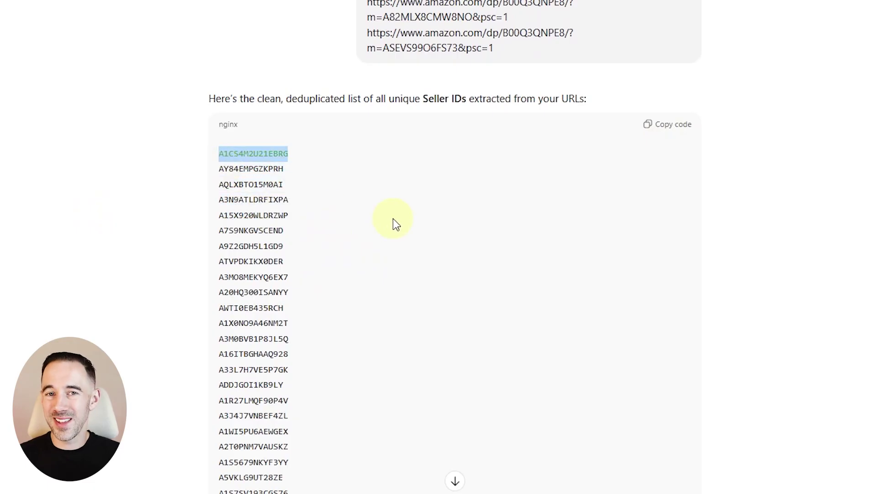
click(309, 174)
drag(288, 211, 229, 148)
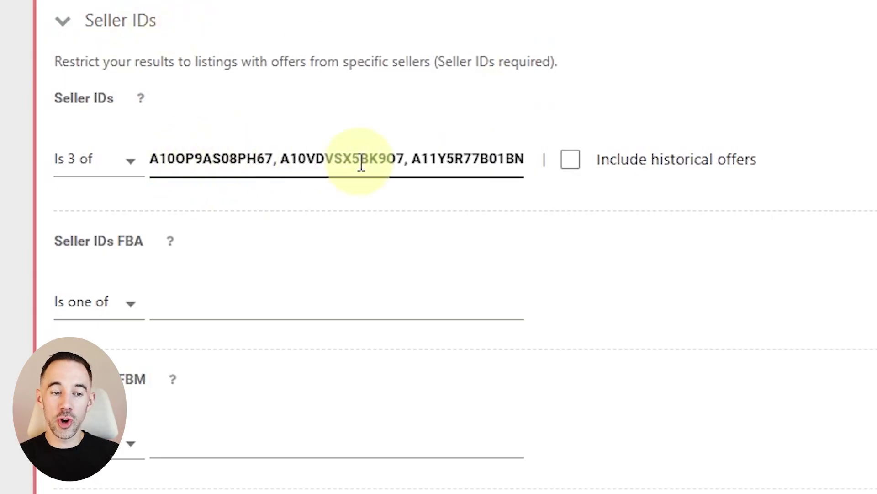
Keep the Seller IDs match at 'Is 3 of' and include historical offers
click(130, 160)
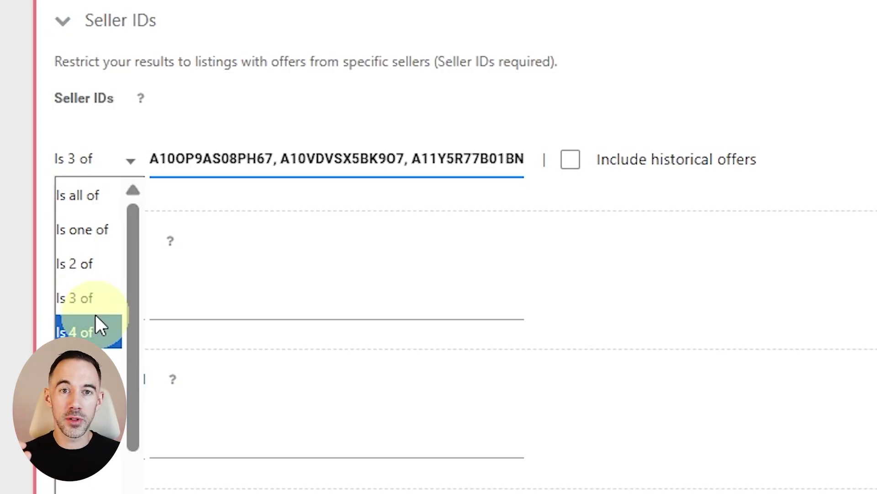
key(Up)
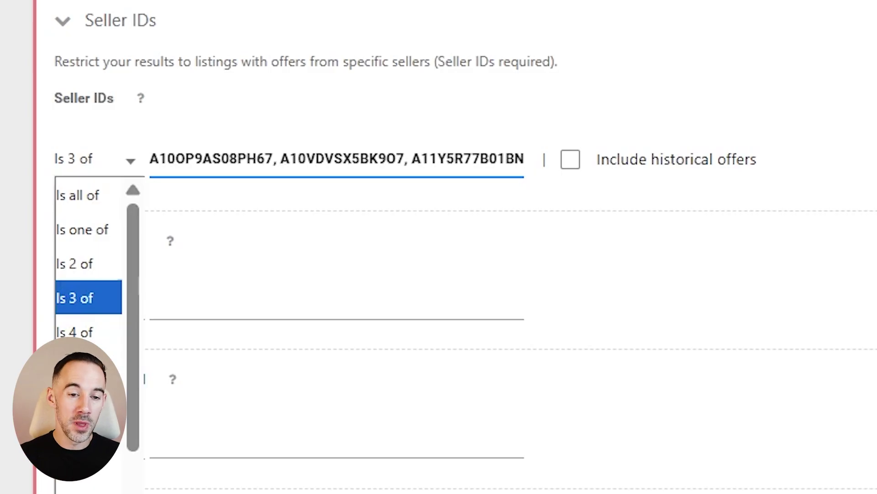
key(Return)
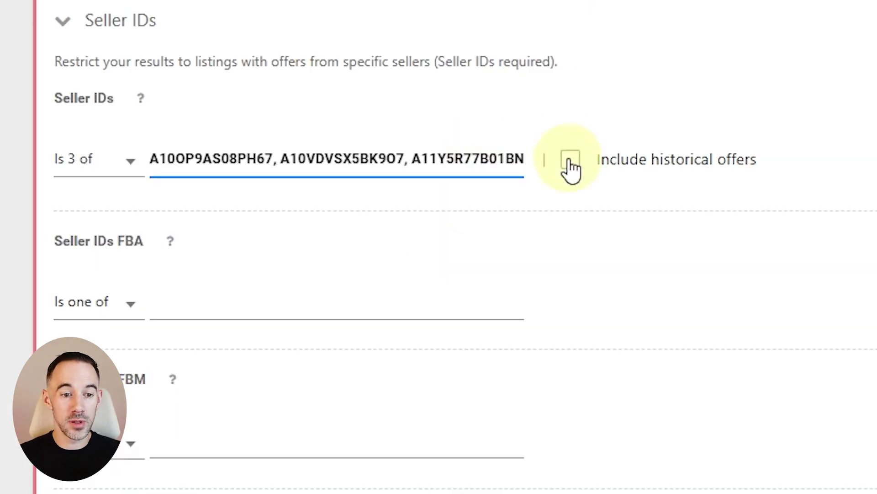
click(570, 159)
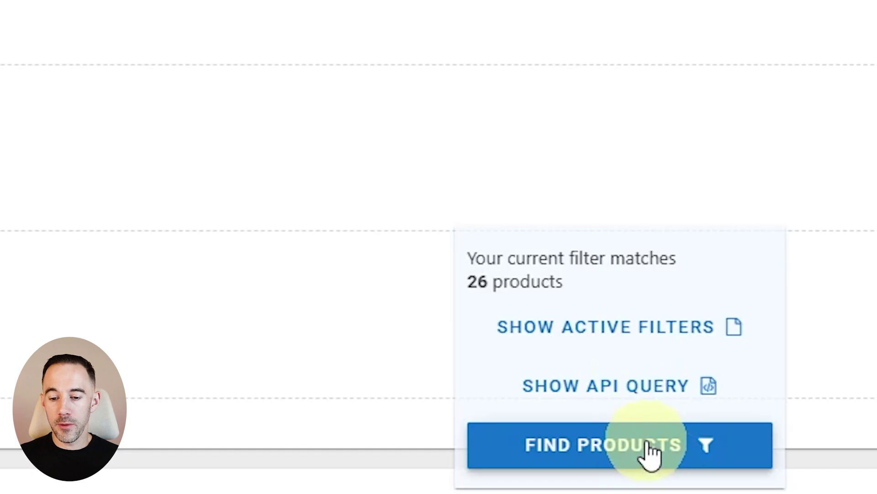
Run the seller-ID search and the broader 48,303-product search in the second window
click(651, 450)
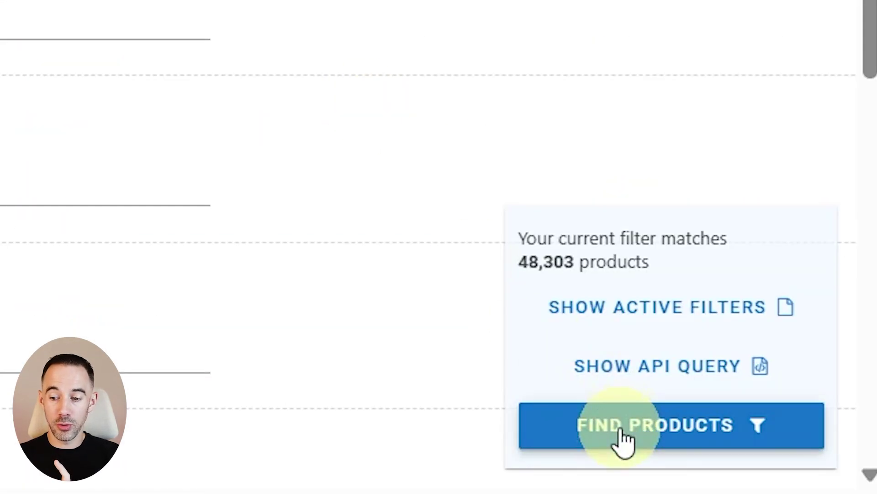
click(566, 437)
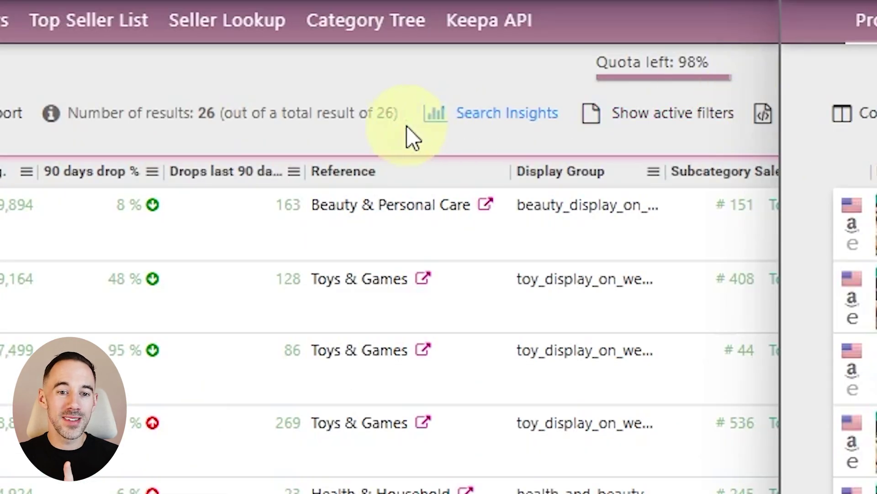
Open Search Insights for the 26 results: $17.76 average Buy Box, 18 brands led by ChapStick
click(470, 122)
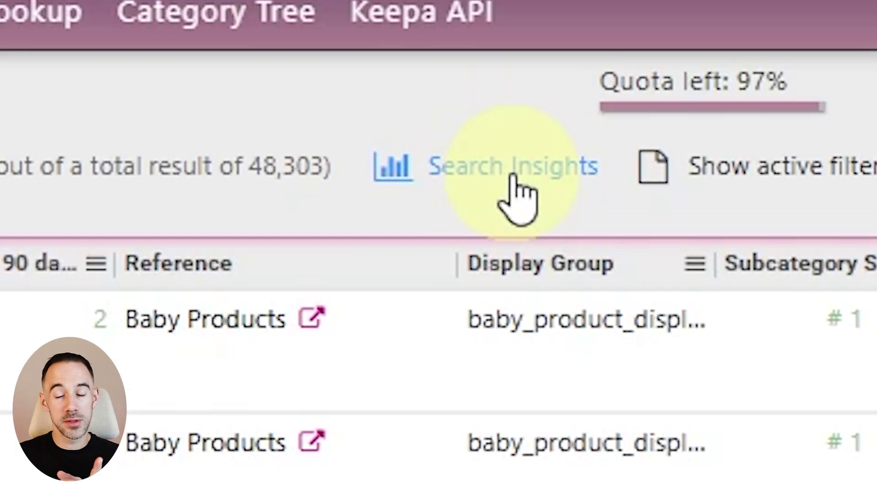
Open Search Insights for the 48,303 results: $24.59 average Buy Box, 5,333 brands led by L'Oreal Paris
click(798, 109)
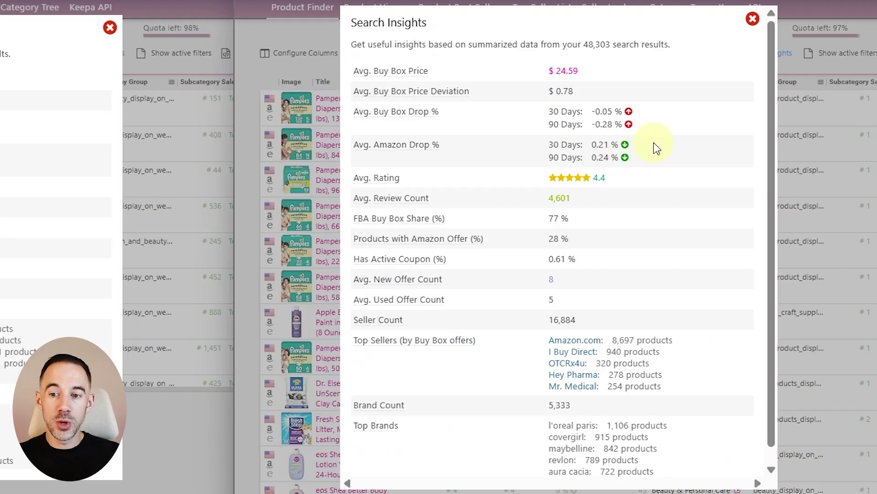
scroll(737, 239, down, 1)
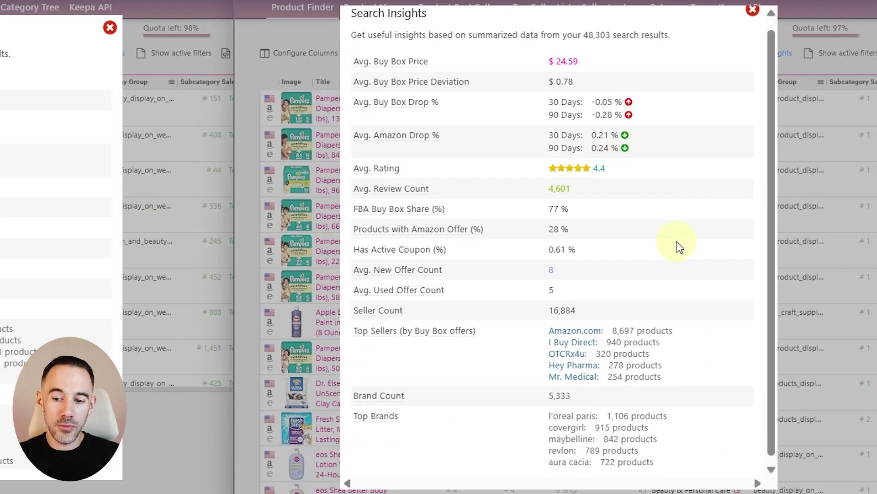